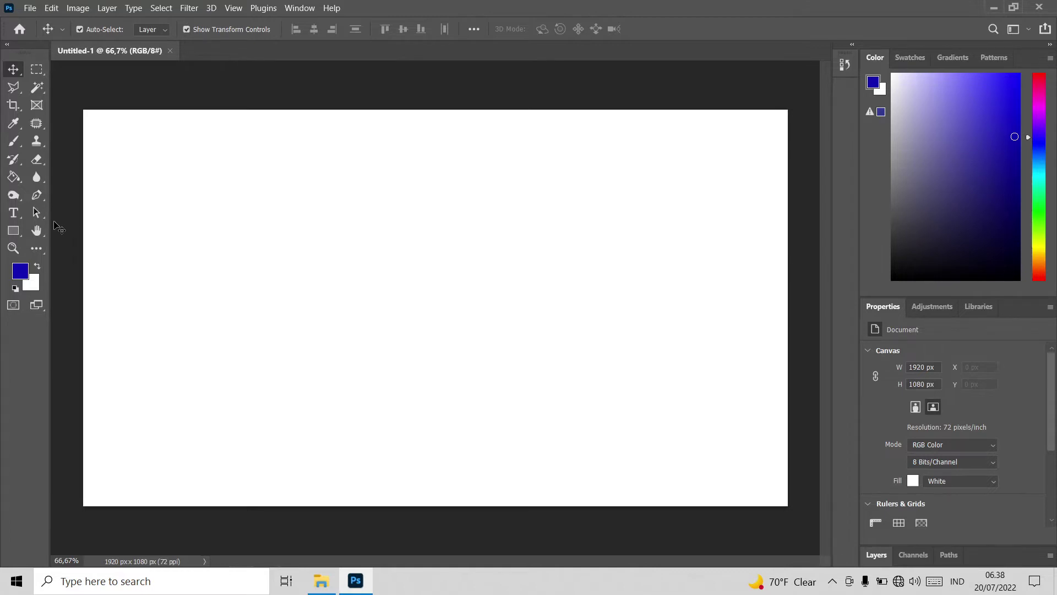
Select the Rectangle tool and set the foreground colour to near-black.
left_click(14, 233)
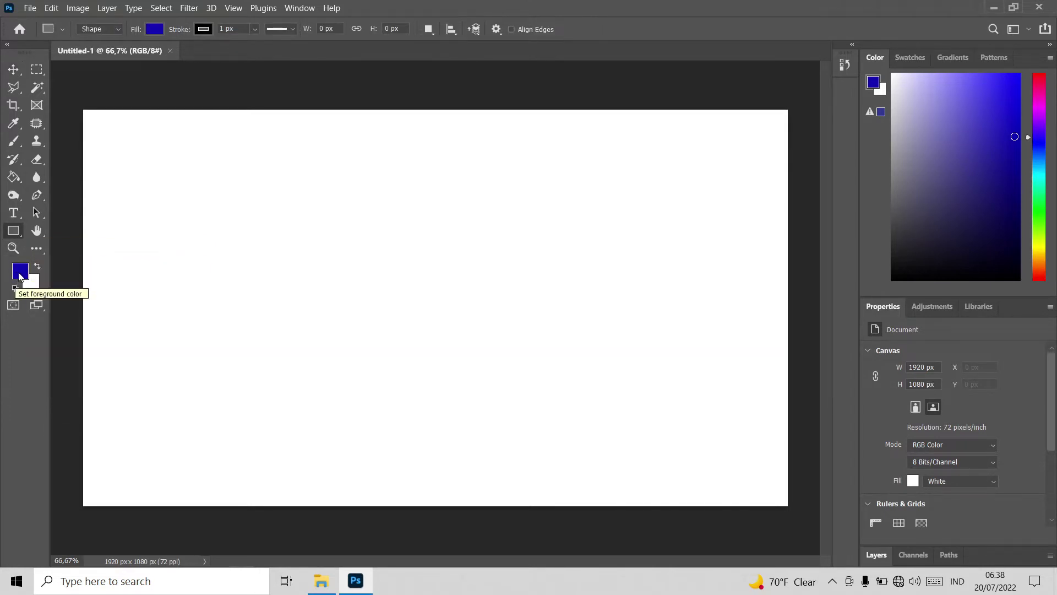
left_click(19, 276)
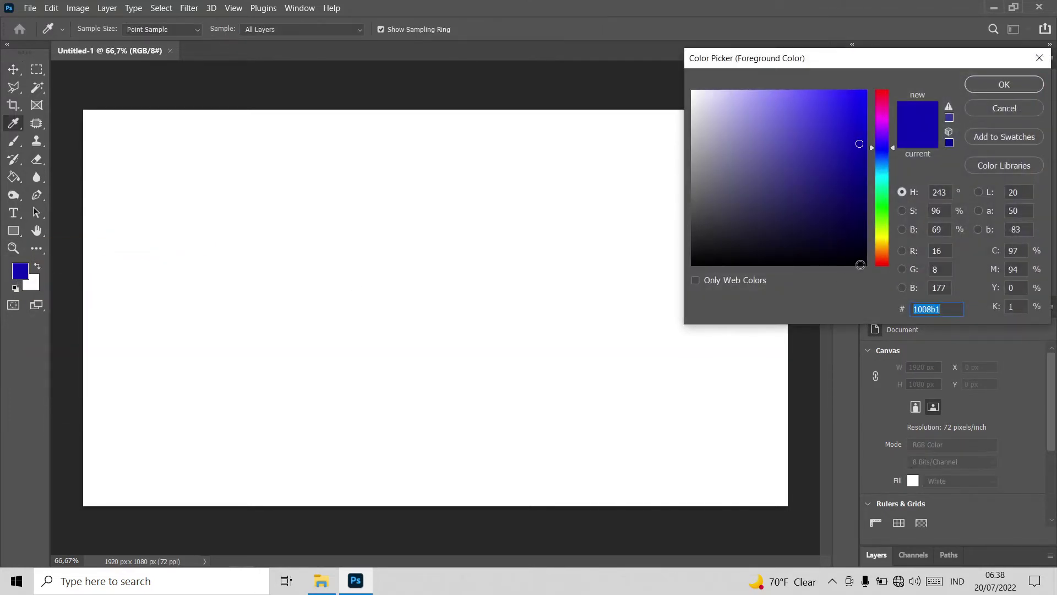
left_click(861, 261)
left_click(1030, 88)
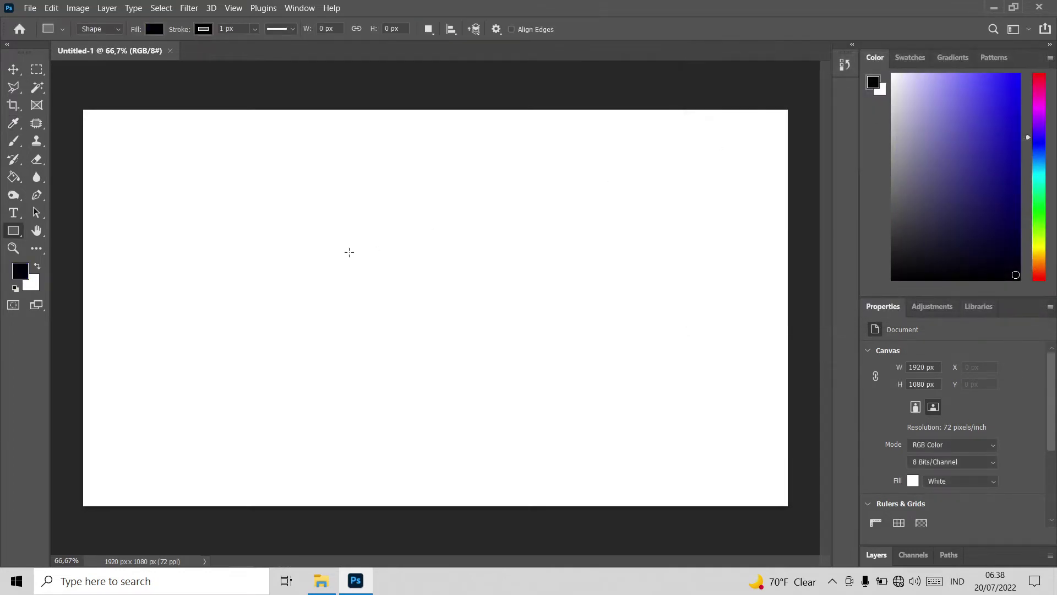
Draw a 418 × 304 px black rectangle and move it to X 476, Y 236.
left_click(877, 556)
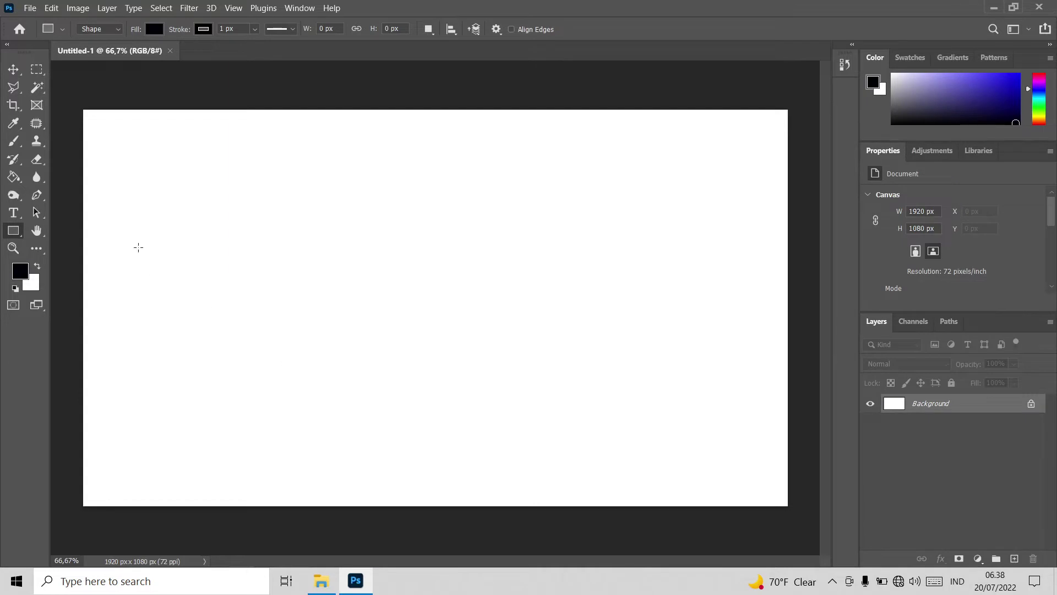
mouse_move(184, 190)
left_mouse_down()
mouse_move(292, 285)
mouse_move(337, 301)
left_mouse_up()
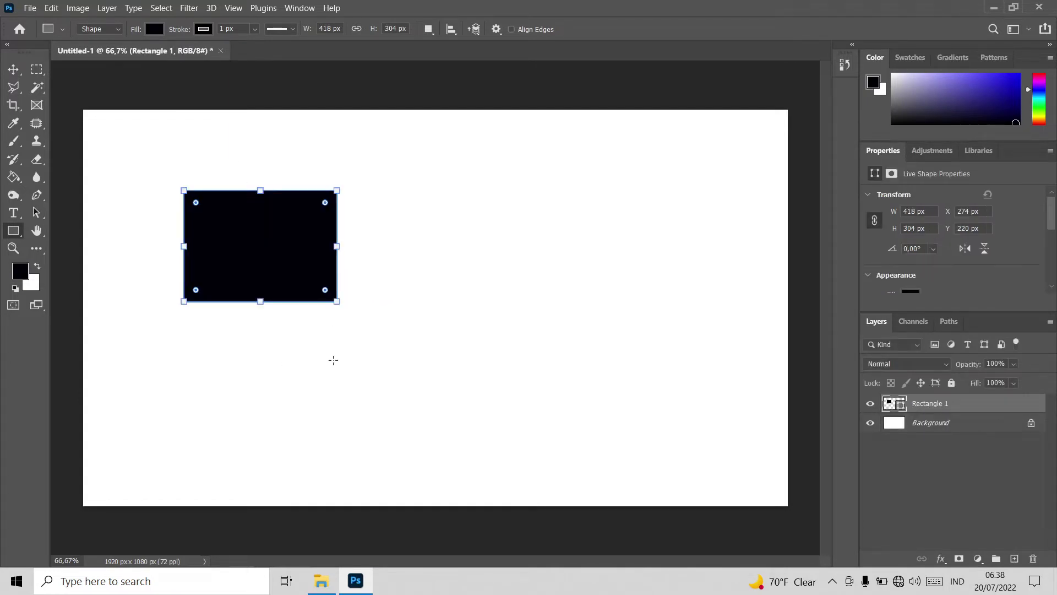
left_click(13, 68)
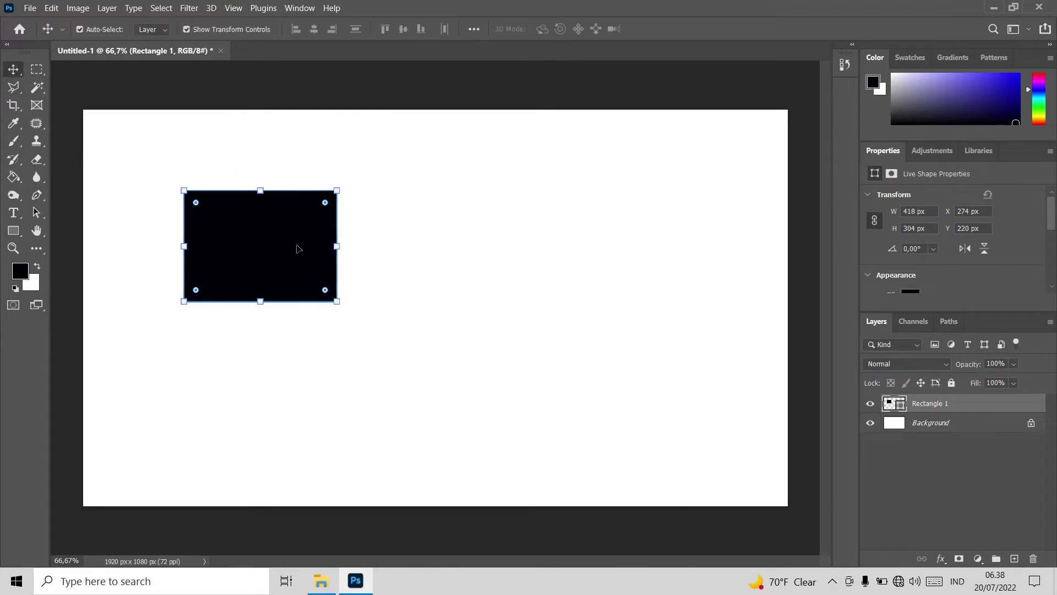
left_click_drag(272, 249, 346, 255)
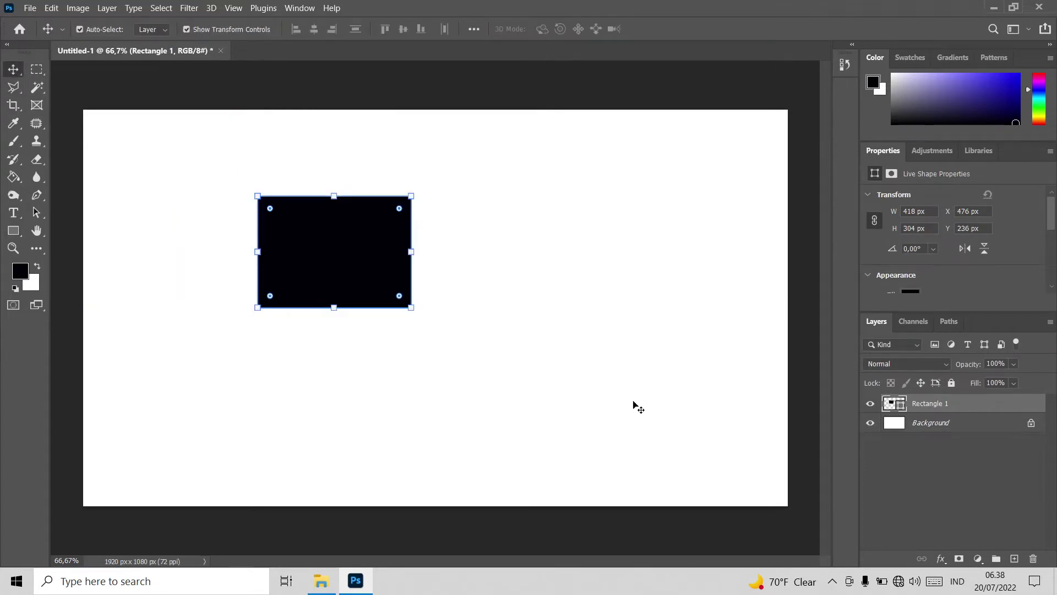
Rasterize the rectangle layer and place a duplicate right beside the original.
right_click(932, 408)
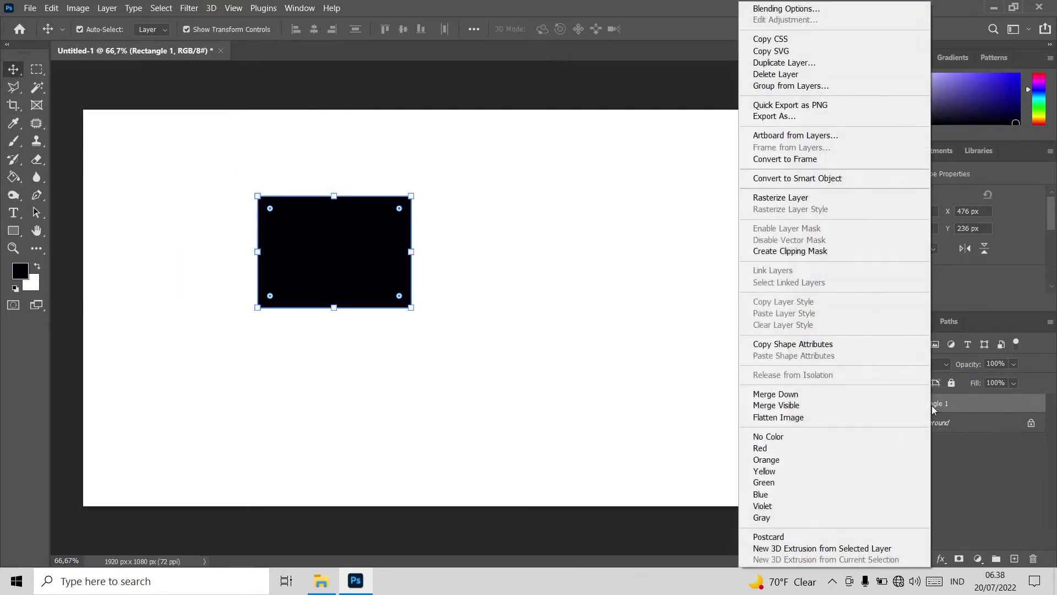
left_click(816, 203)
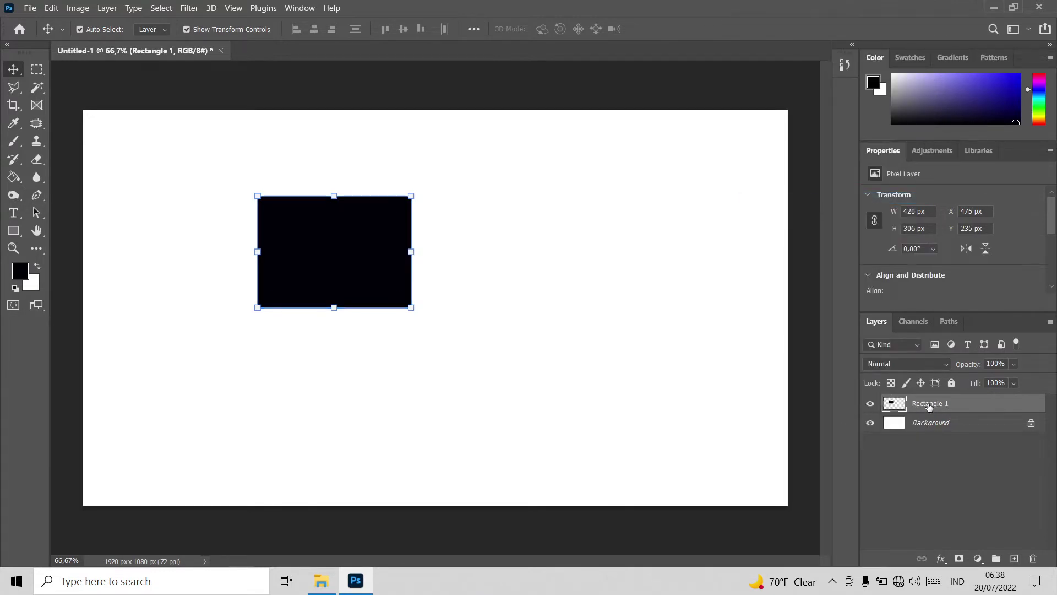
left_click_drag(927, 405, 1013, 559)
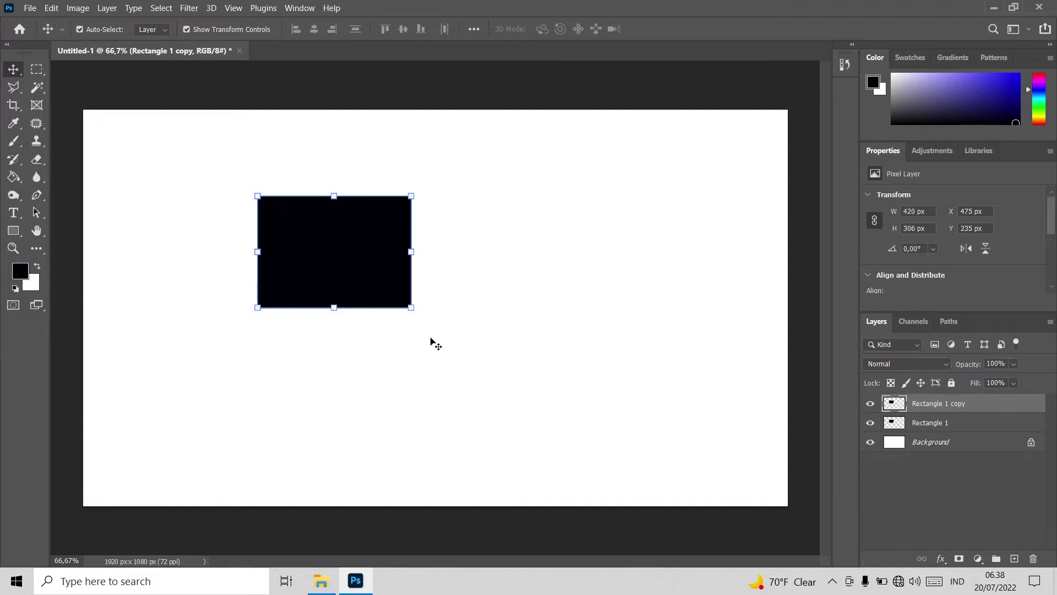
left_click_drag(341, 281, 500, 280)
Add two more duplicates below the top pair to complete the 2×2 grid.
left_click_drag(925, 406, 1014, 558)
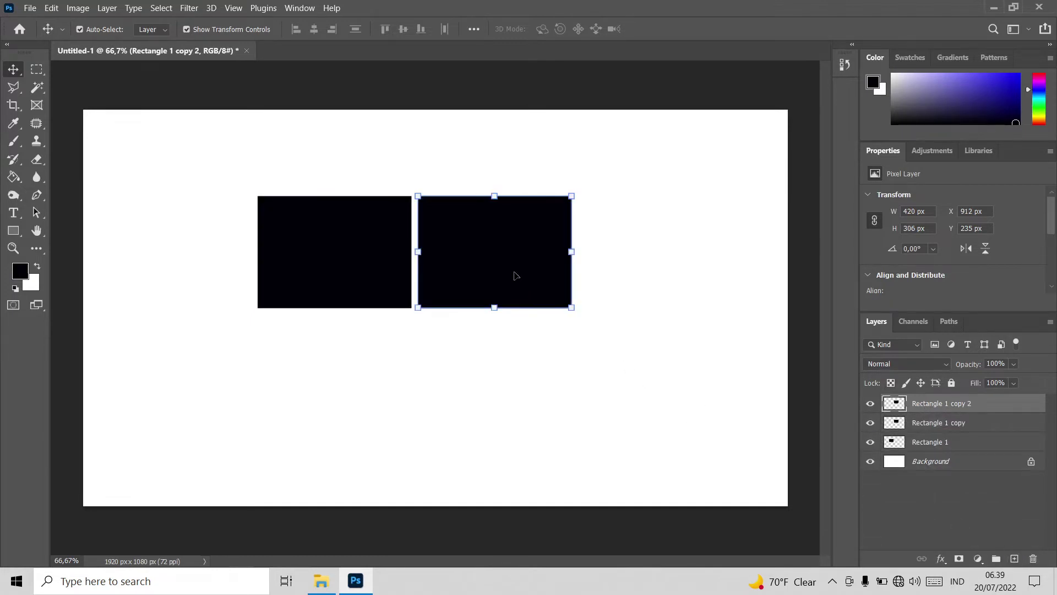
mouse_move(516, 276)
left_mouse_down()
mouse_move(501, 311)
mouse_move(507, 389)
left_mouse_up()
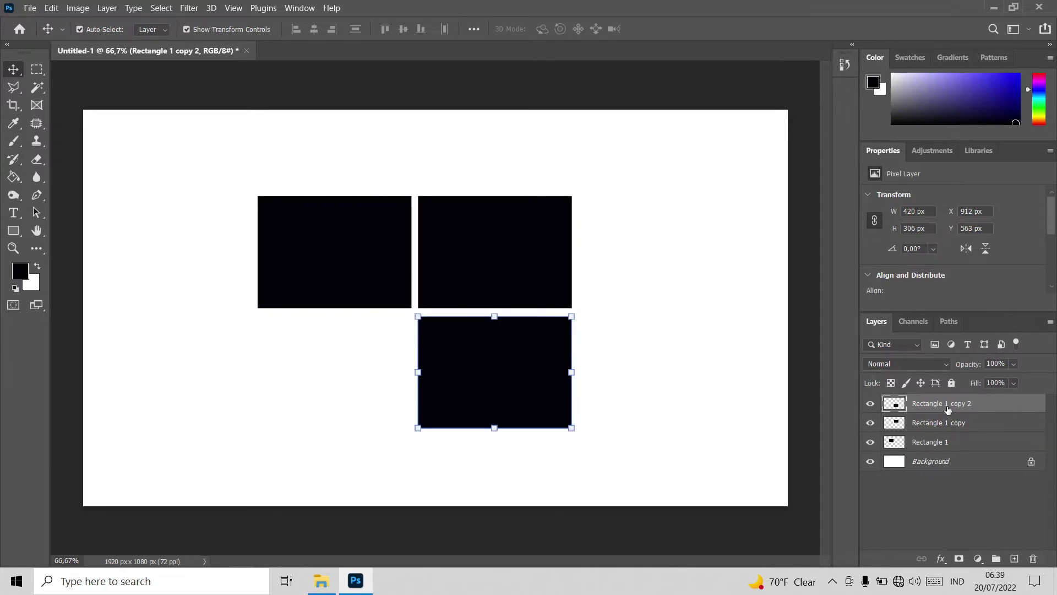
left_click_drag(947, 409, 1014, 558)
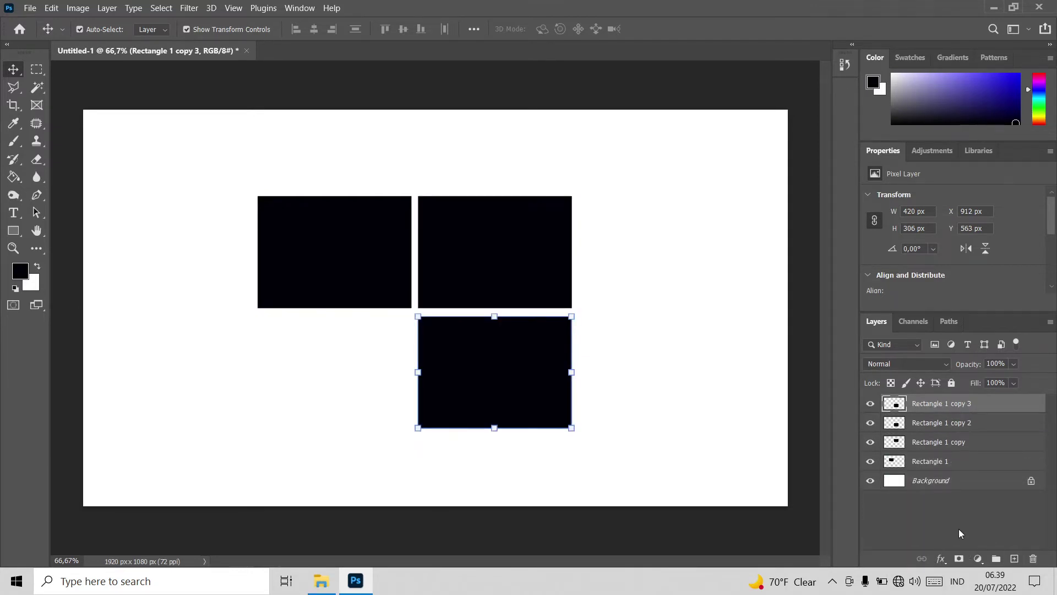
mouse_move(485, 351)
left_mouse_down()
mouse_move(494, 379)
mouse_move(351, 382)
left_mouse_up()
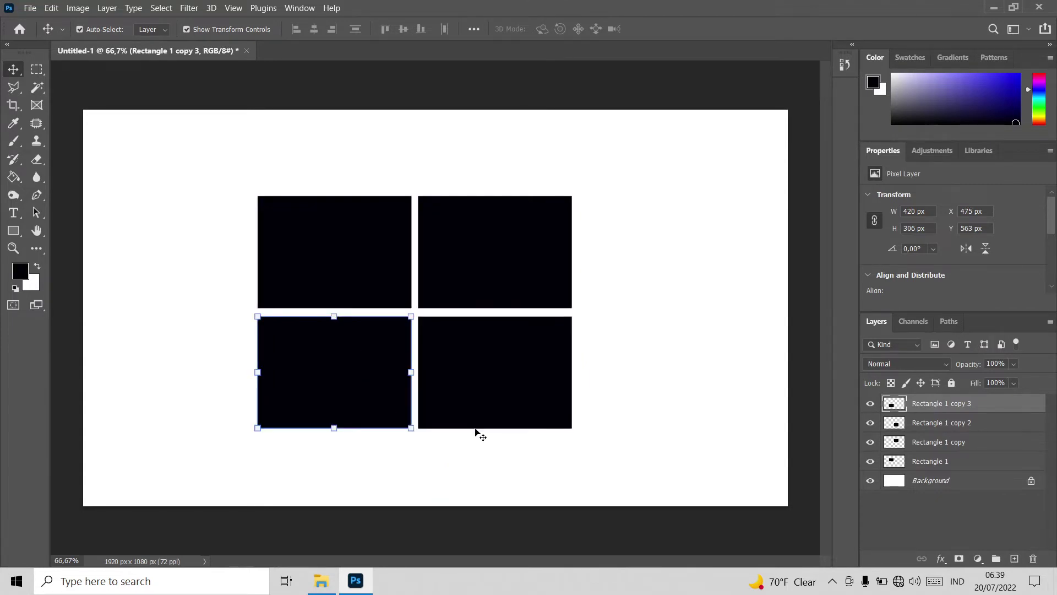
Merge the four rectangle layers into one 857 × 634 px layer at X 582, Y 223.
left_click(954, 463, "shift")
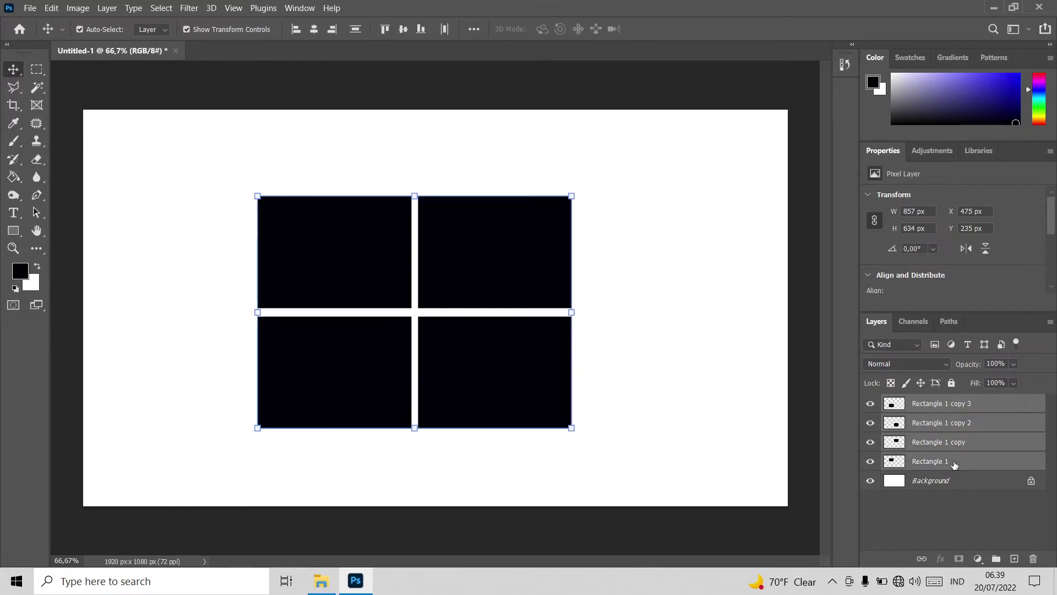
right_click(954, 464)
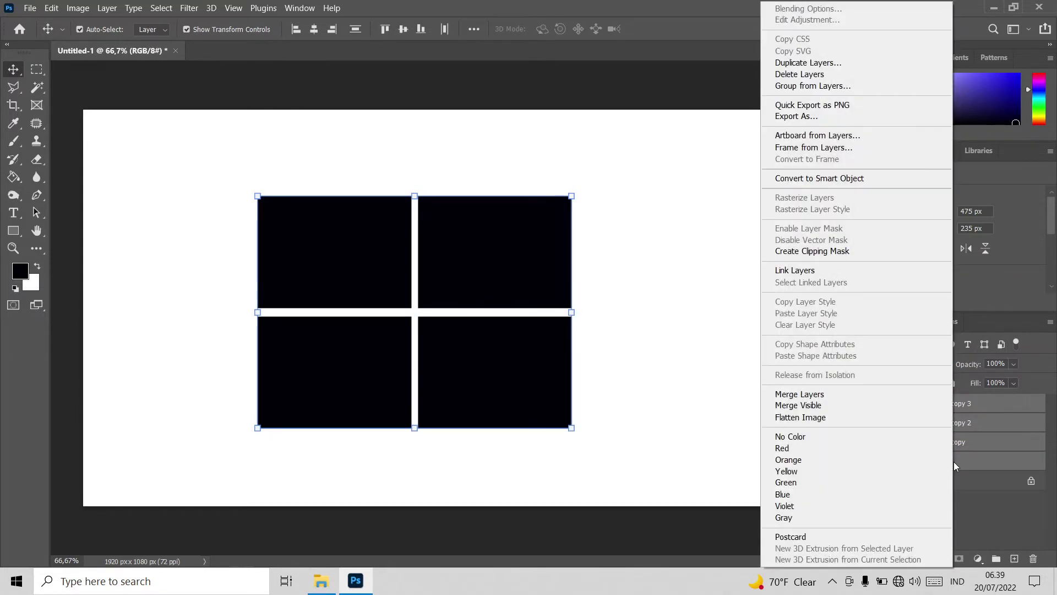
left_click(827, 395)
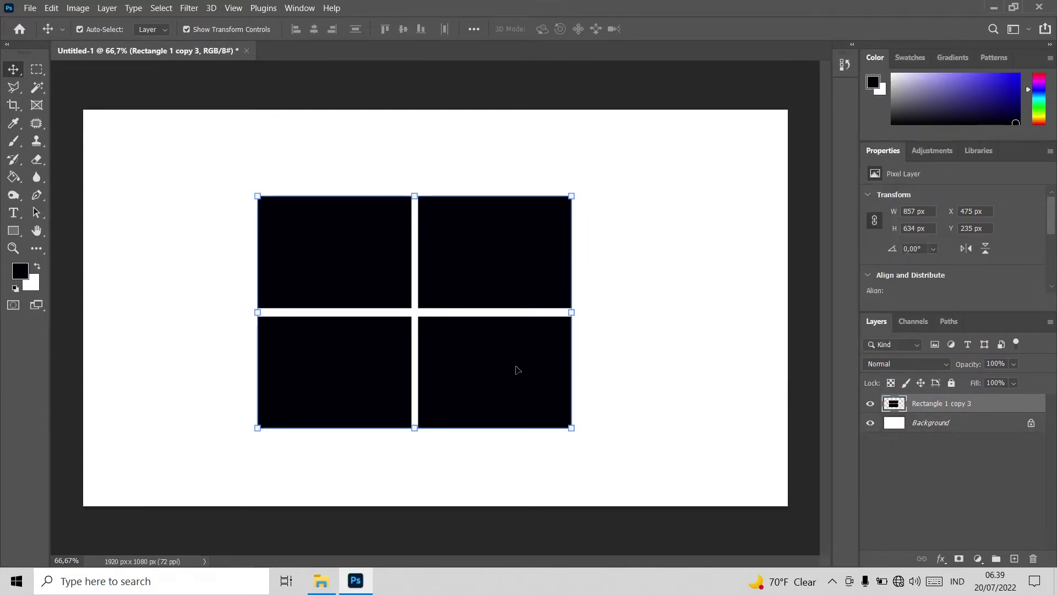
left_click_drag(515, 369, 539, 365)
left_click_drag(503, 285, 524, 273)
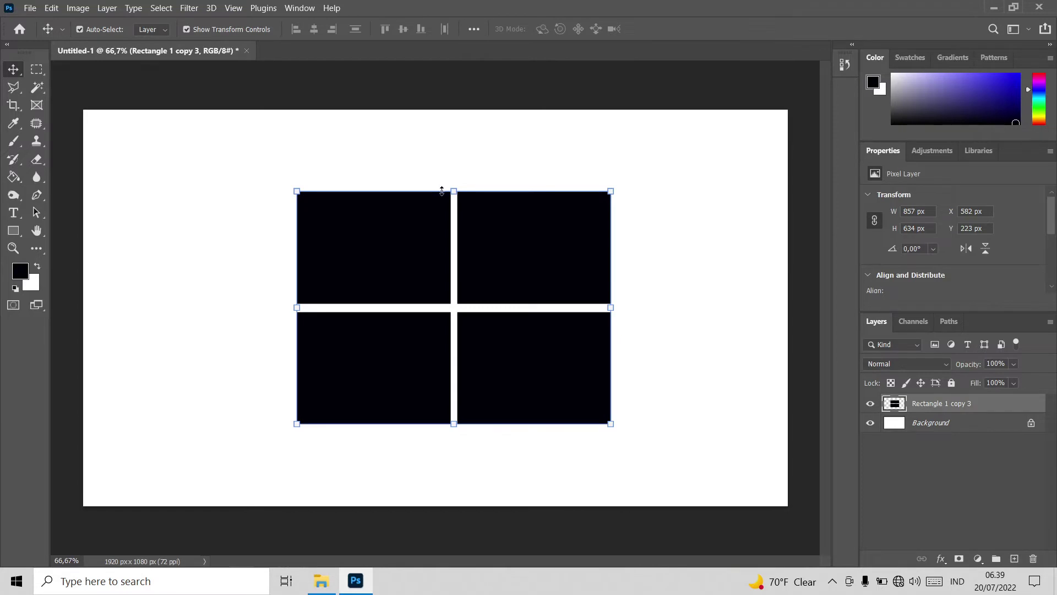
Distort the grid into perspective, short left edge and tall right edge, then raise it slightly.
key("ctrl+t")
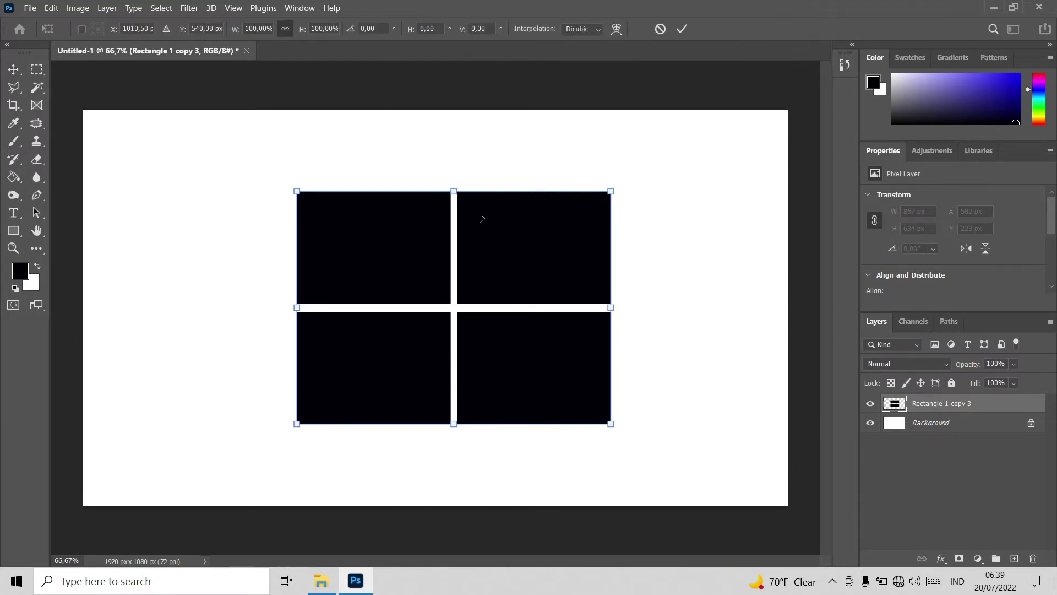
right_click(480, 218)
left_click(502, 278)
left_click_drag(296, 191, 299, 229)
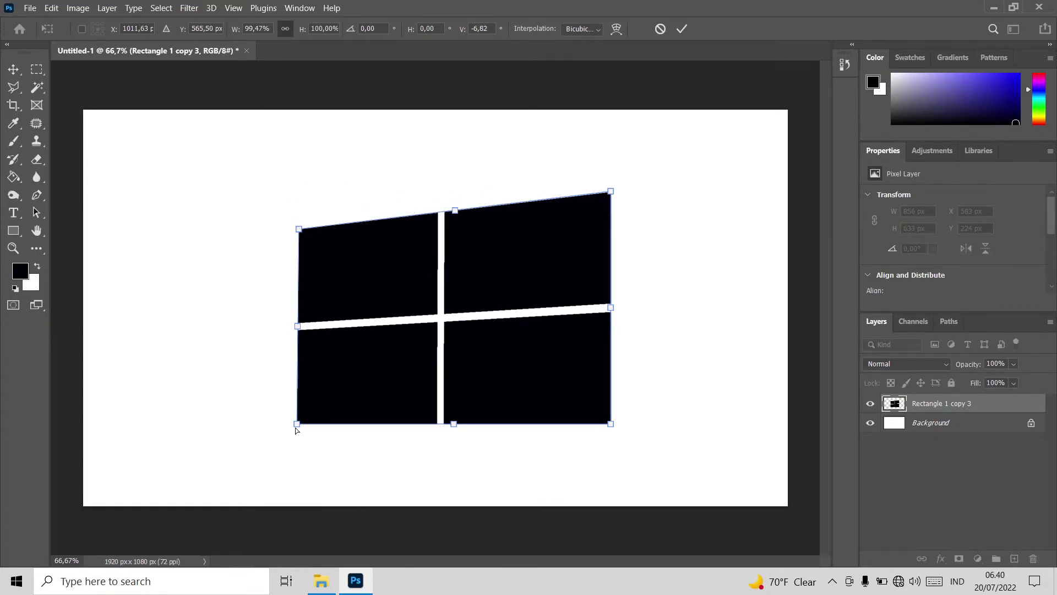
left_click_drag(297, 426, 299, 402)
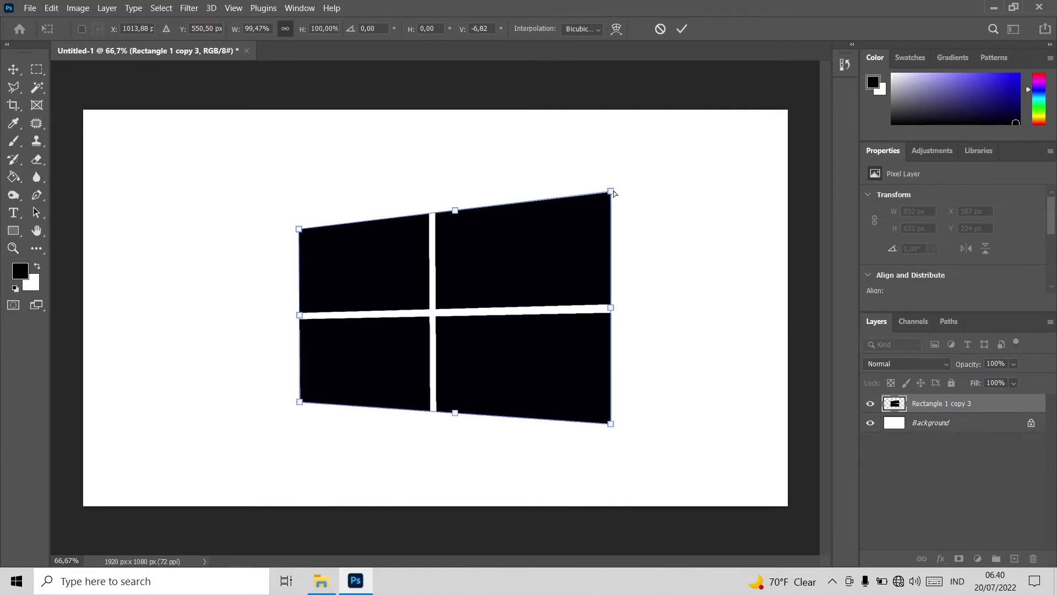
left_click_drag(611, 192, 611, 181)
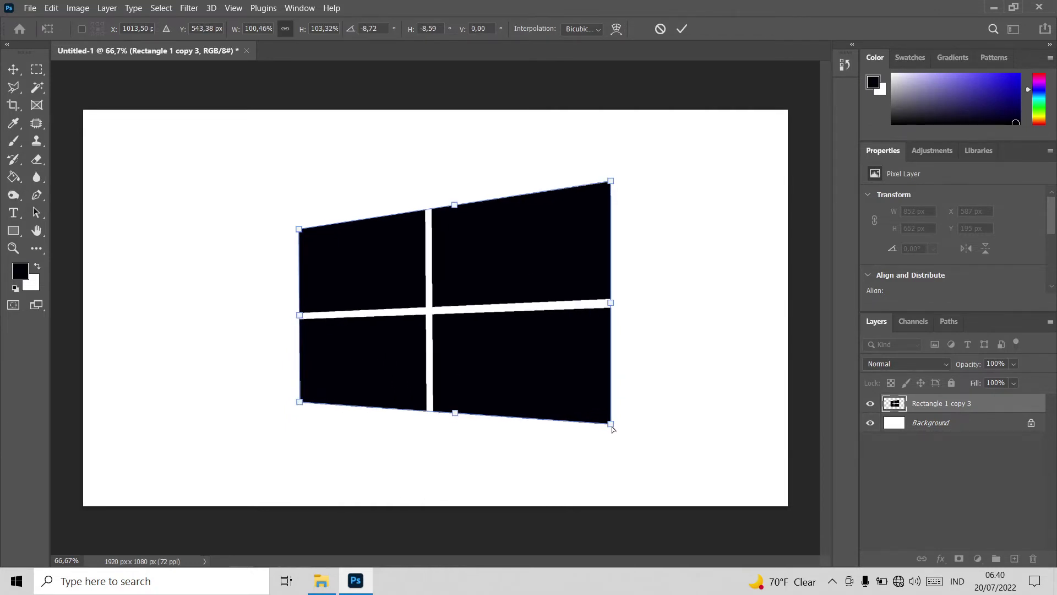
left_click_drag(612, 426, 613, 431)
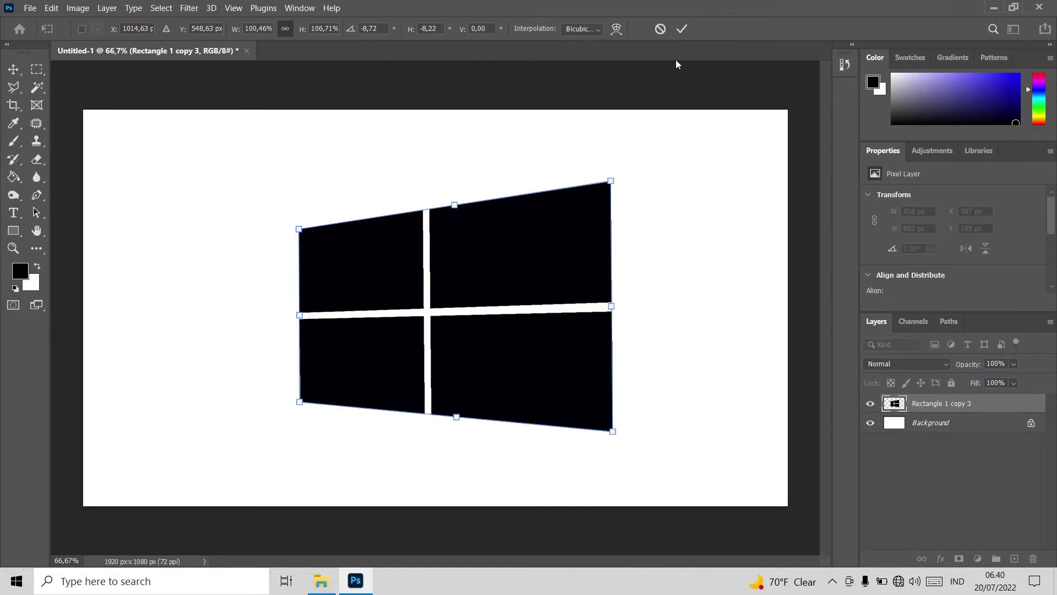
left_click(683, 28)
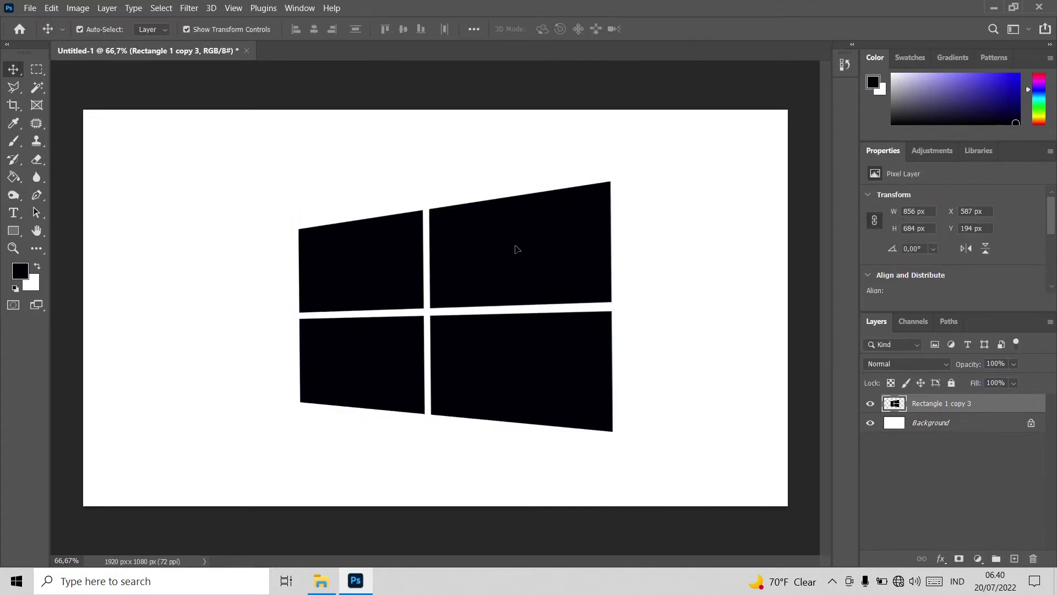
left_click_drag(515, 246, 512, 221)
Scale the logo to about 63% (536 × 429 px) and shift it toward the upper centre.
key("ctrl+t")
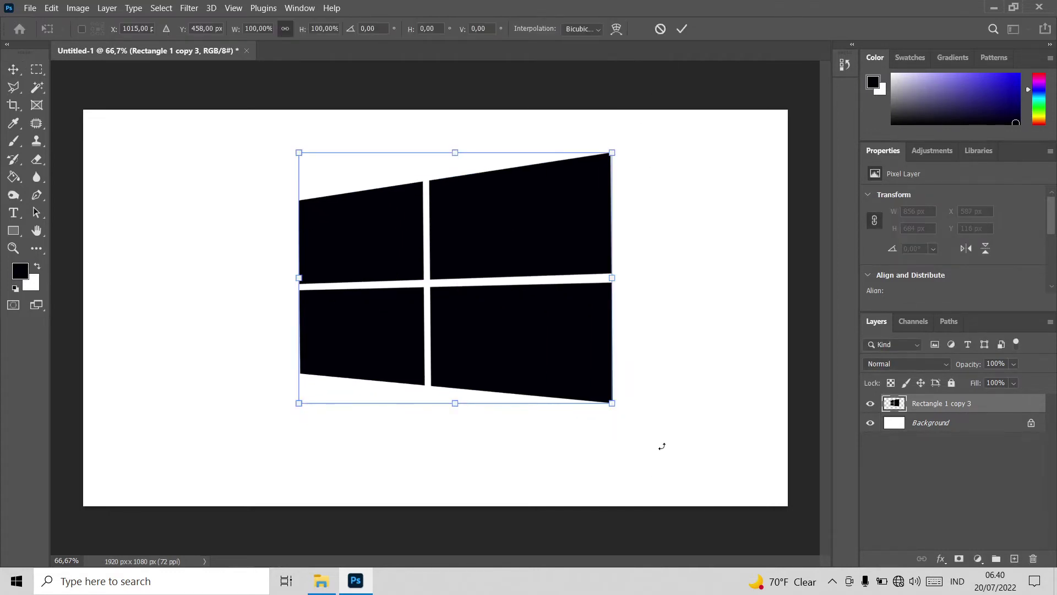
left_click(681, 29)
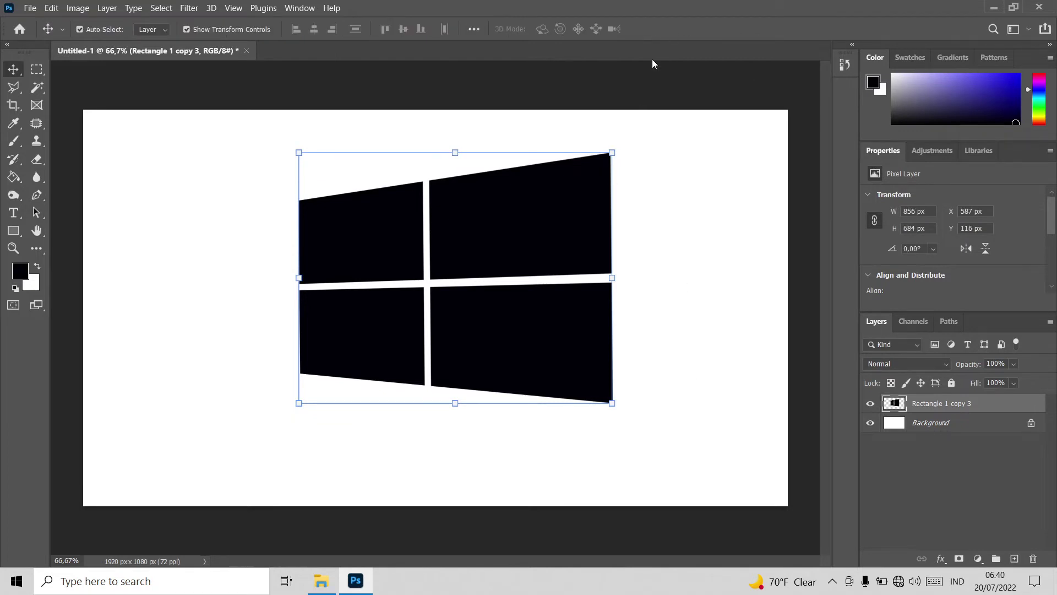
left_click(698, 359)
left_click_drag(567, 347, 547, 345)
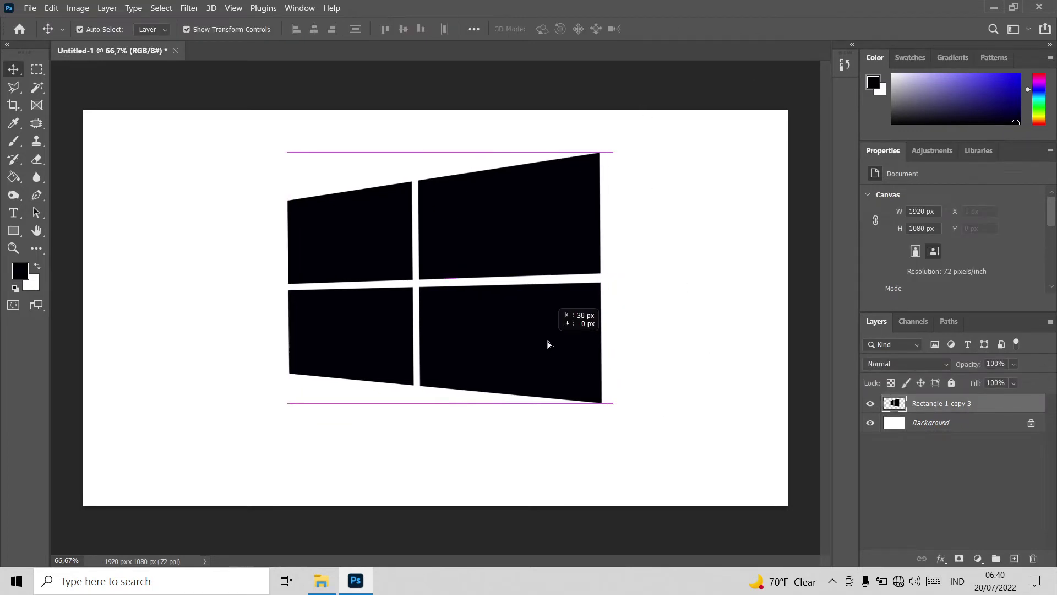
left_click_drag(590, 406, 474, 309)
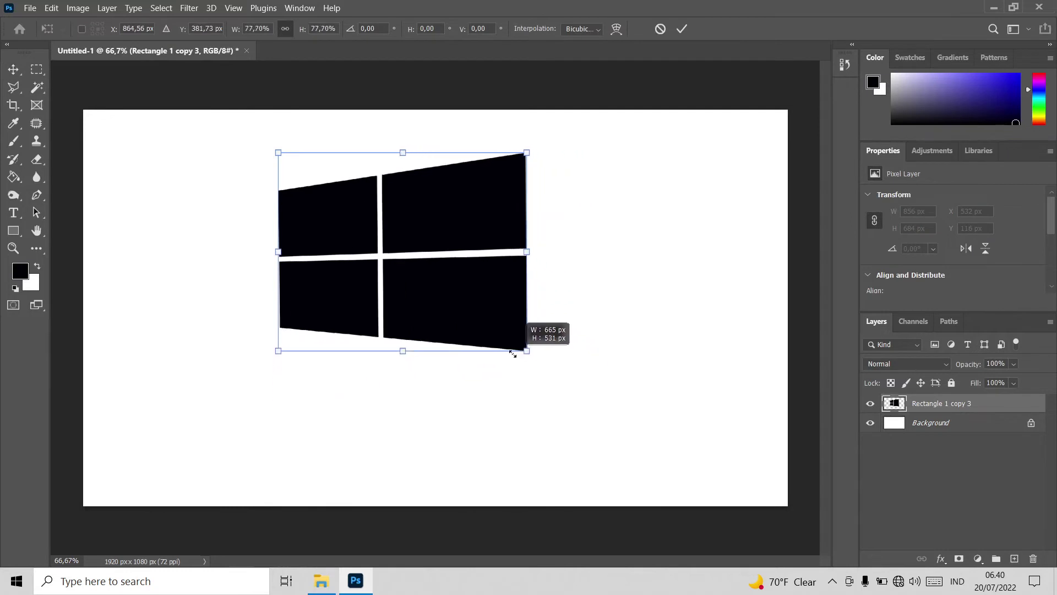
left_click(682, 28)
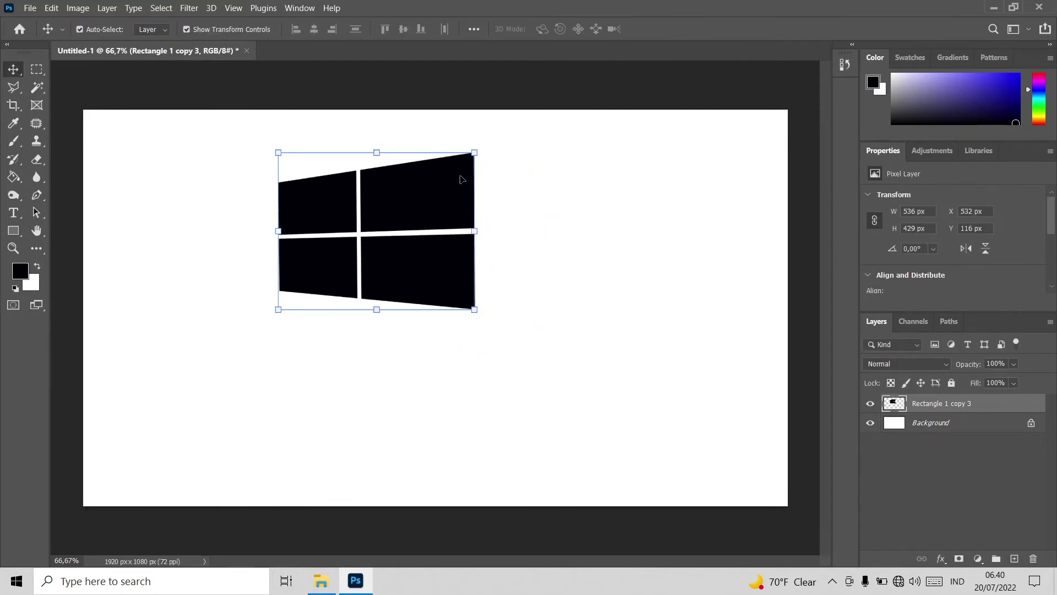
left_click_drag(463, 179, 533, 179)
left_click(598, 325)
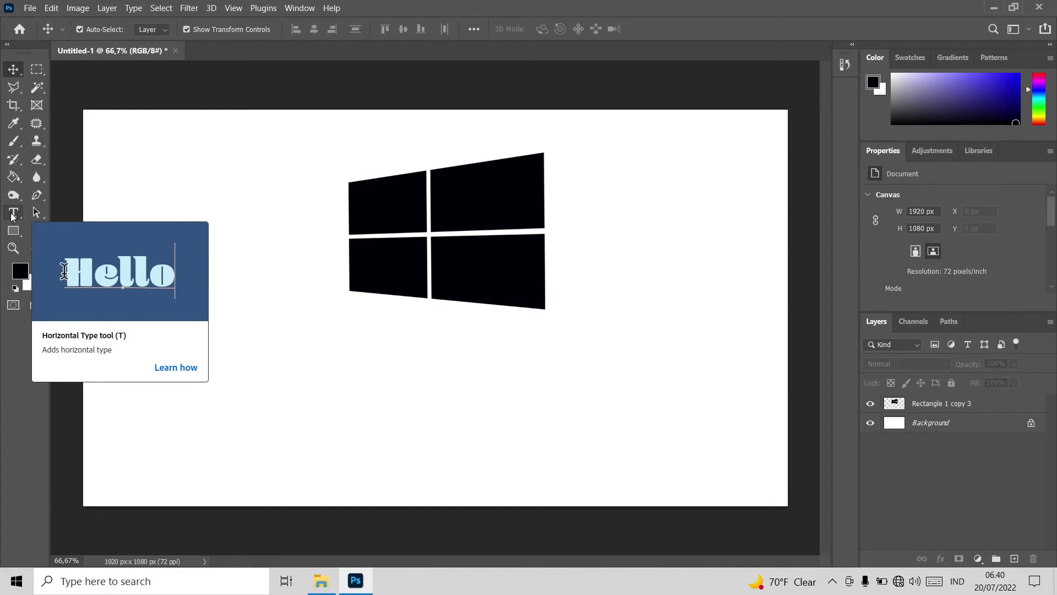
Add a 60 pt Microsoft Sans Serif text layer reading 'WINDOWS 10' below the logo.
left_click(12, 216)
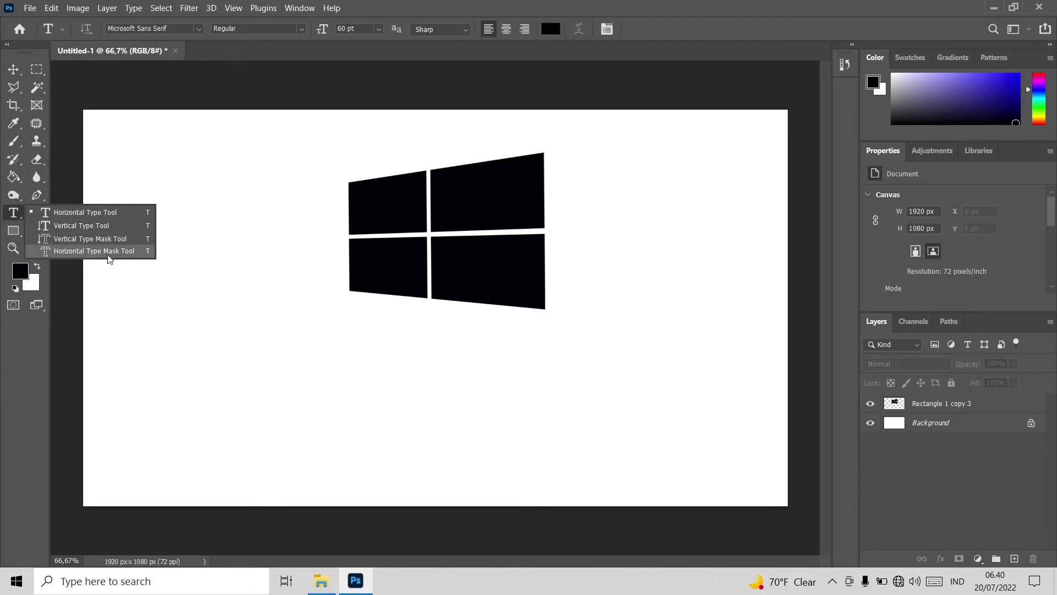
left_click(75, 212)
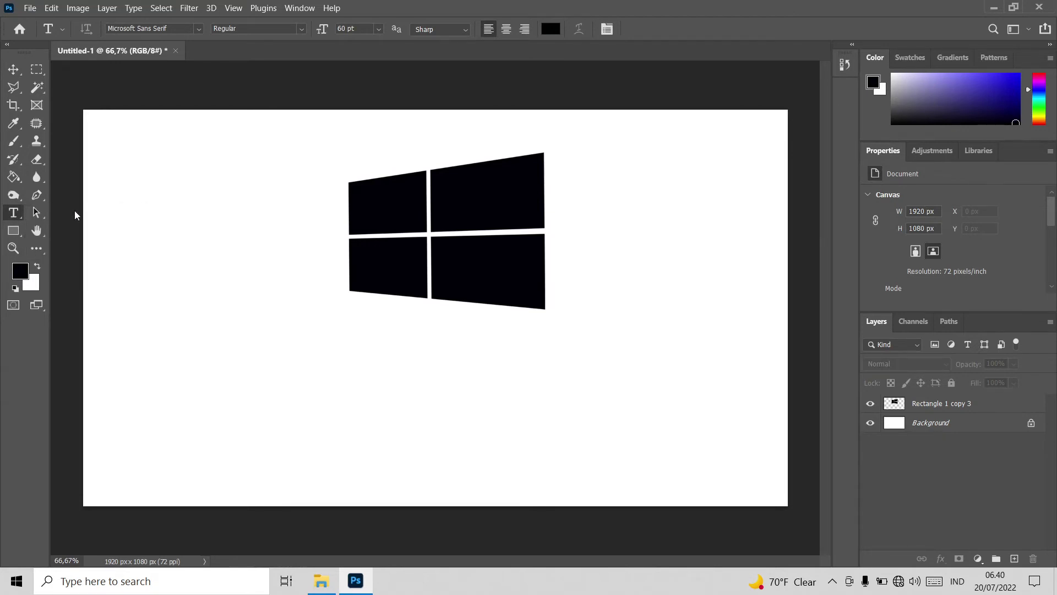
left_click(319, 357)
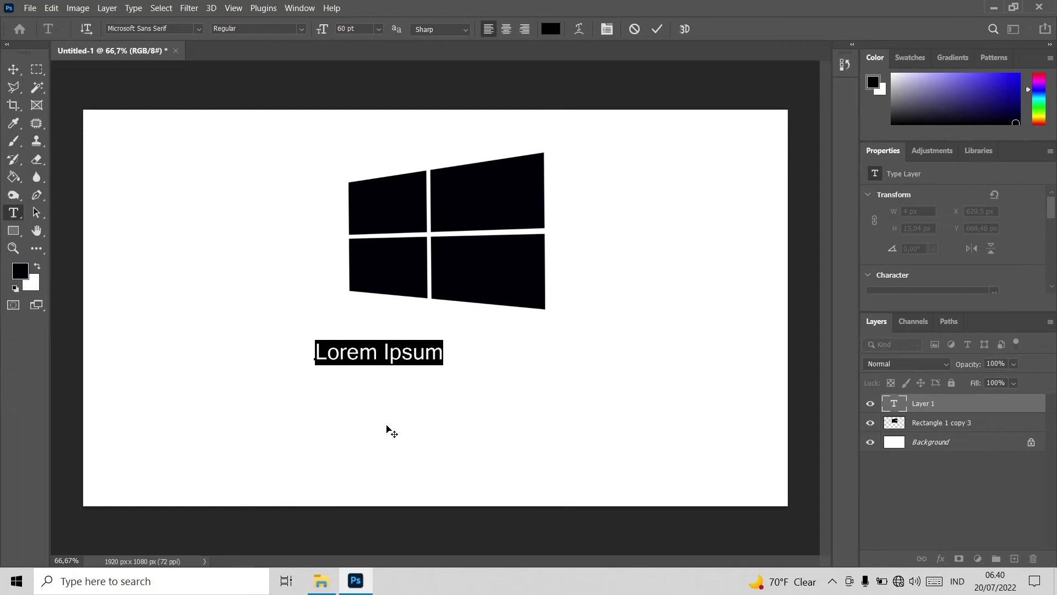
type("WI")
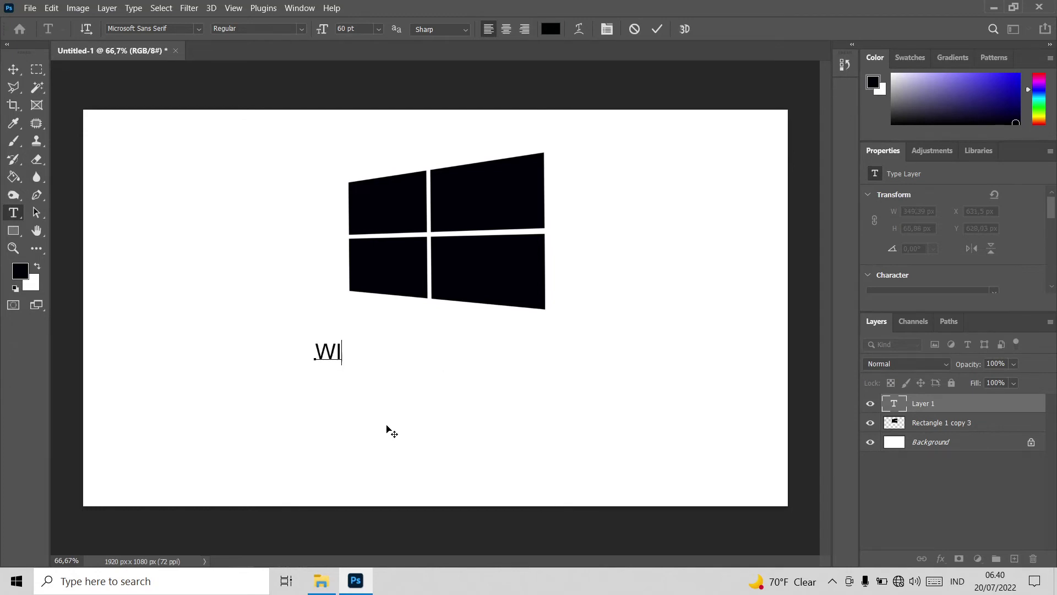
type("NDOWS ")
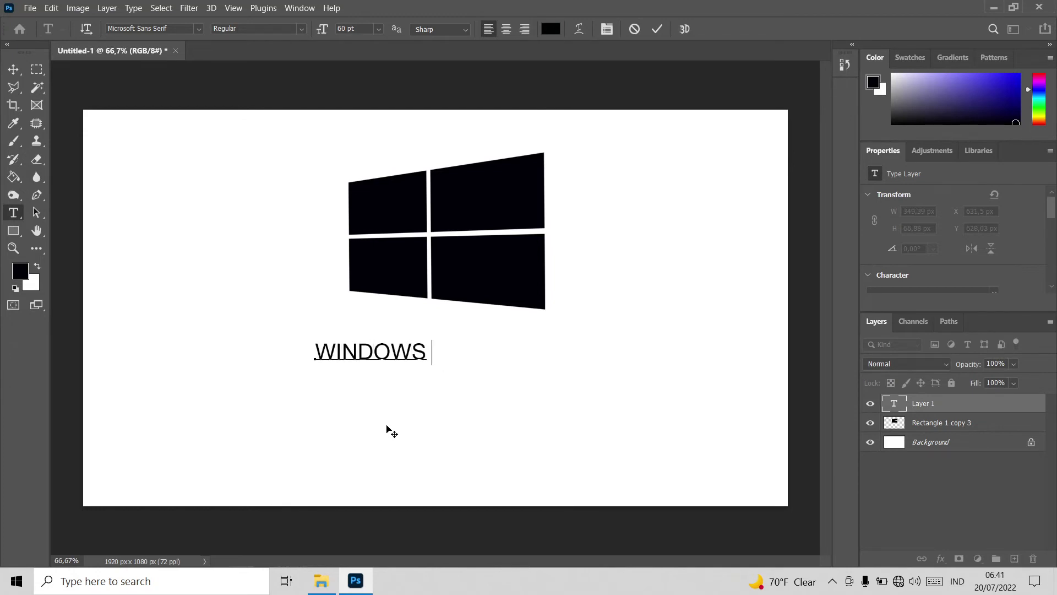
type("11")
key("BackSpace")
type("0")
left_click(656, 30)
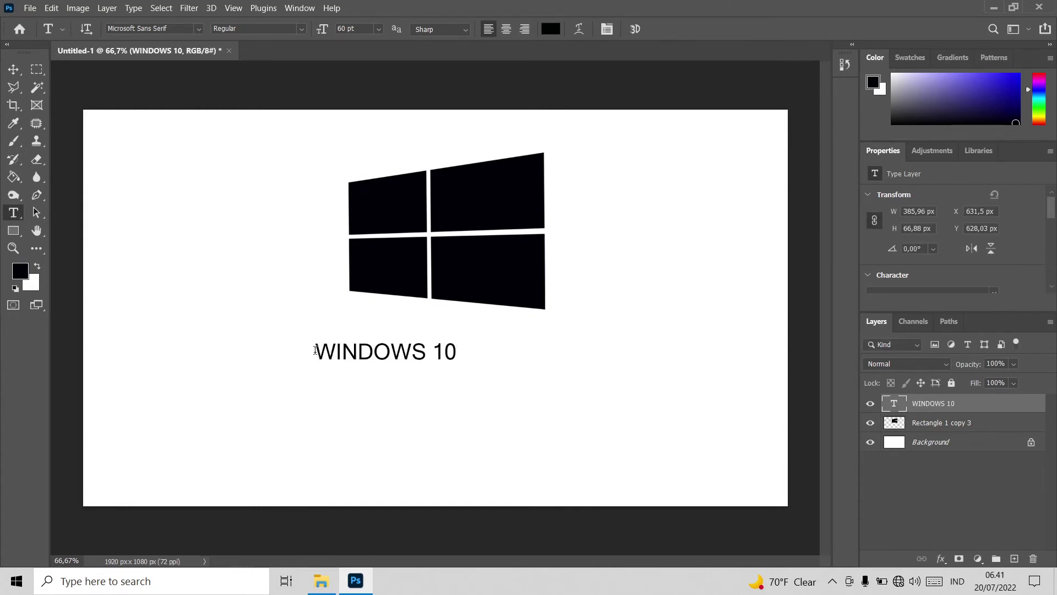
Increase the WINDOWS 10 text size from 60 pt to 86 pt.
left_click_drag(315, 350, 434, 358)
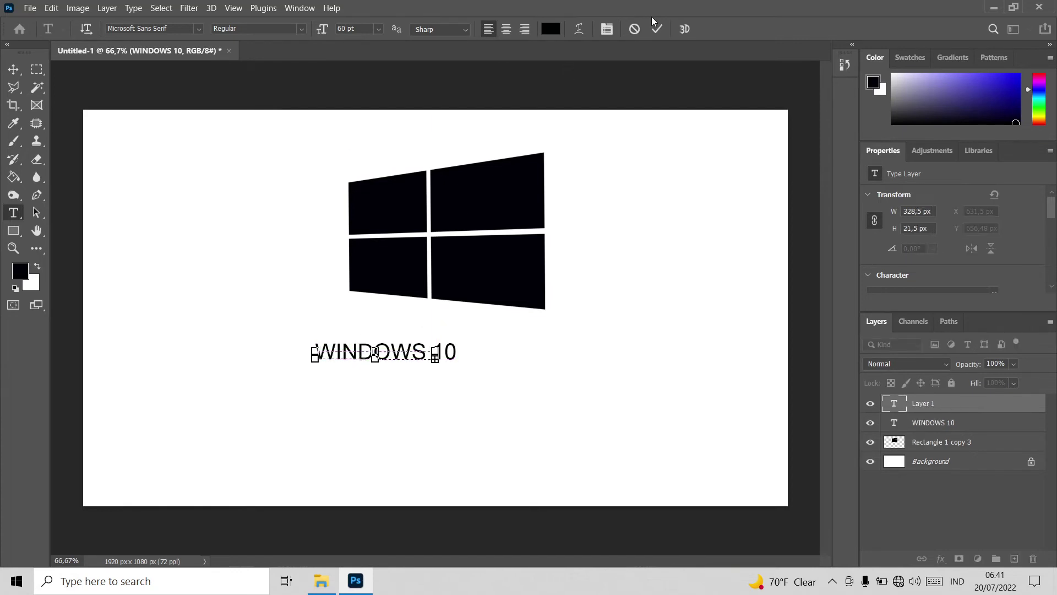
left_click(634, 29)
left_click(321, 353)
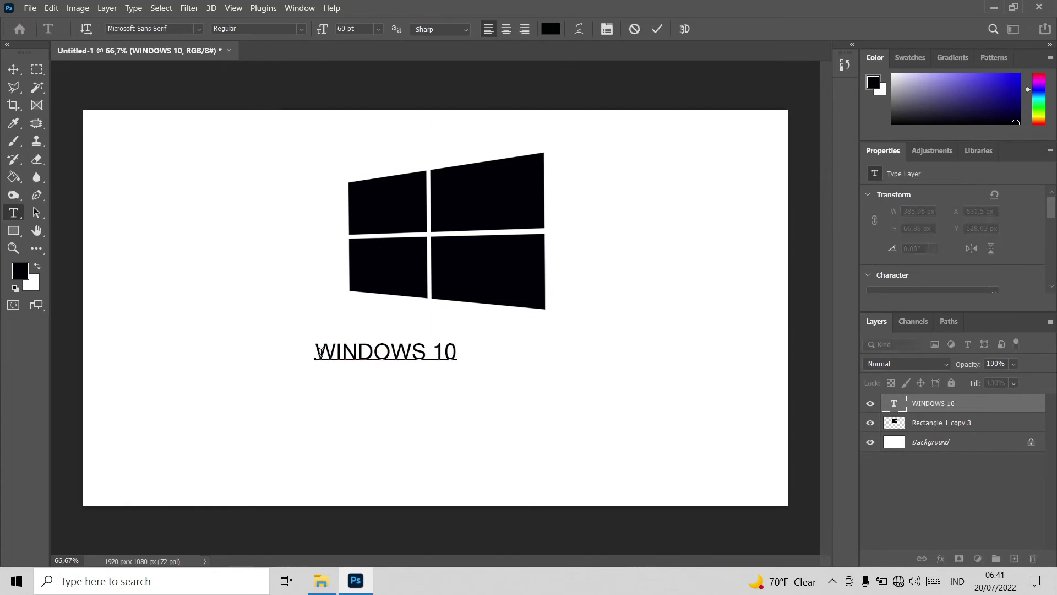
left_click_drag(321, 353, 552, 357)
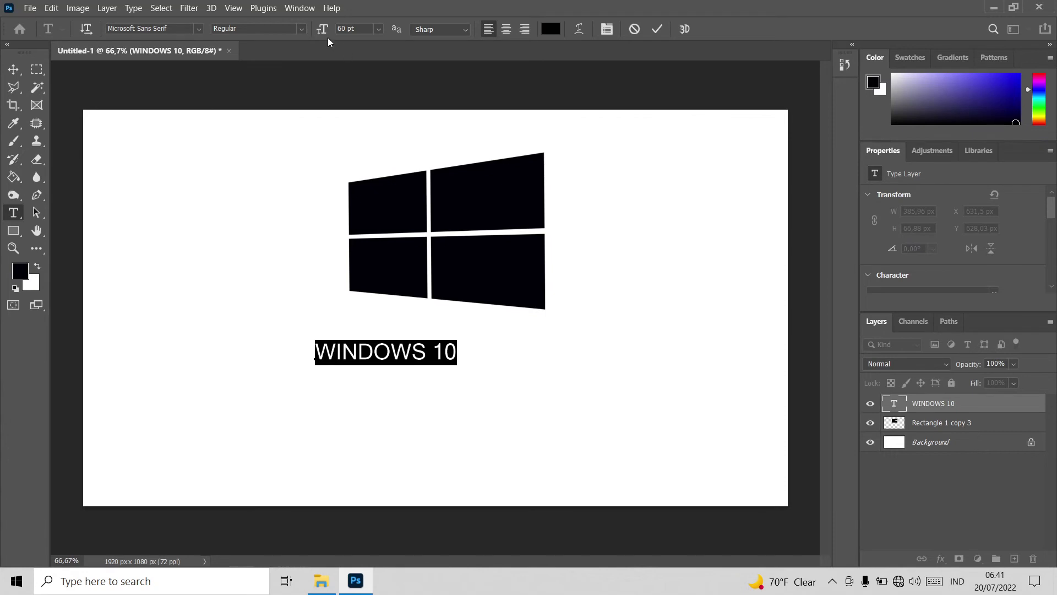
left_click_drag(323, 34, 340, 38)
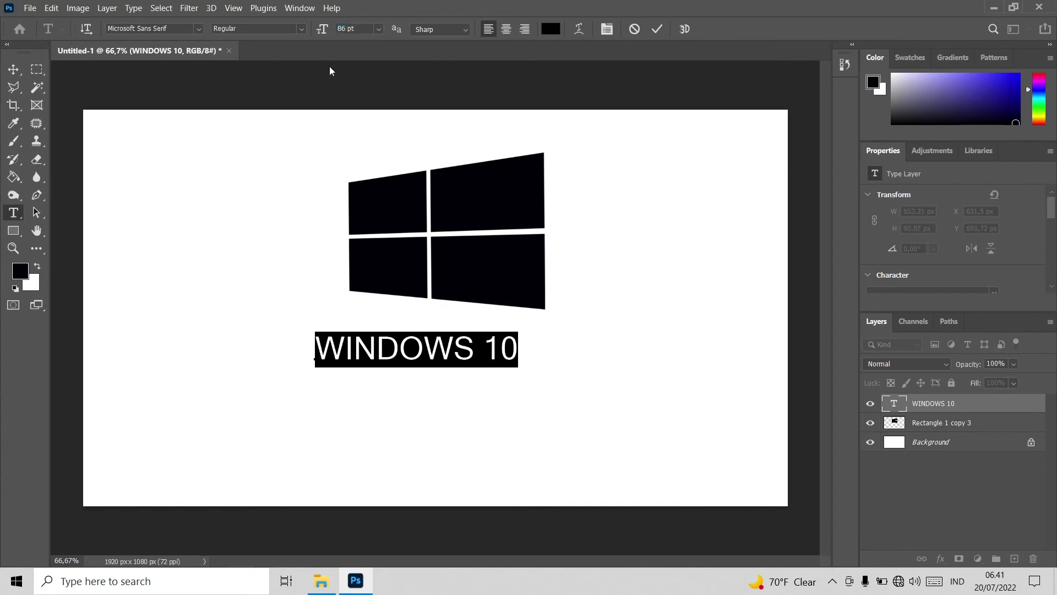
left_click(656, 29)
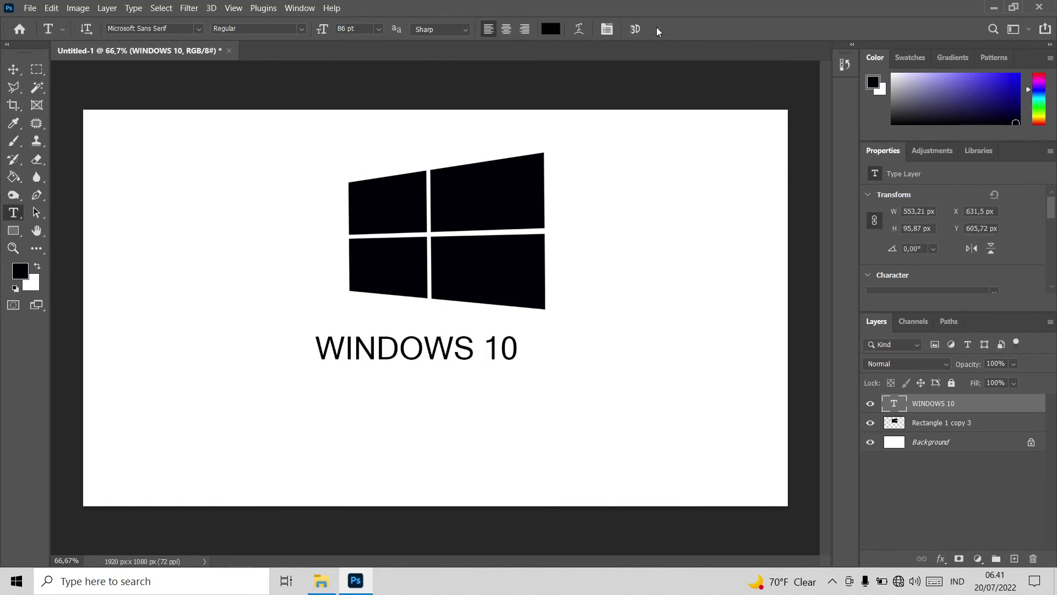
Confirm the text font stays Microsoft Sans Serif and commit the edit.
left_click(322, 352)
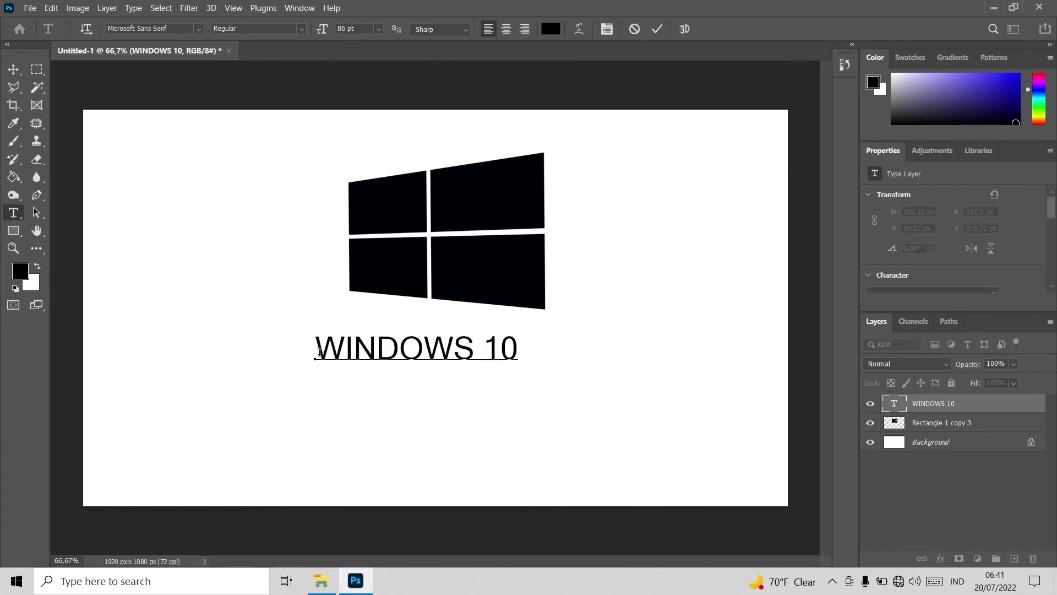
left_click_drag(322, 352, 552, 352)
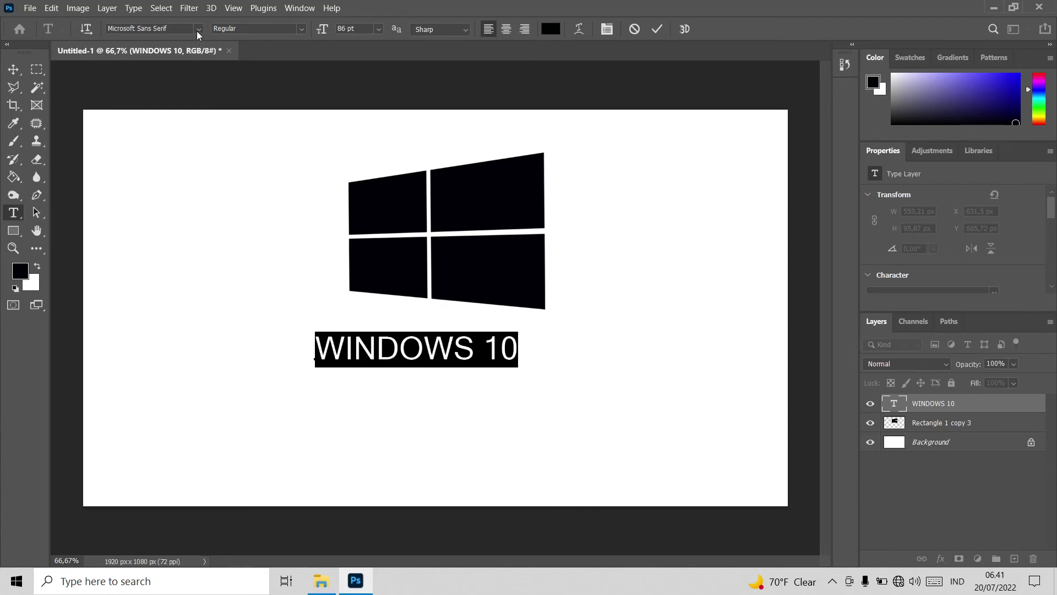
left_click(196, 29)
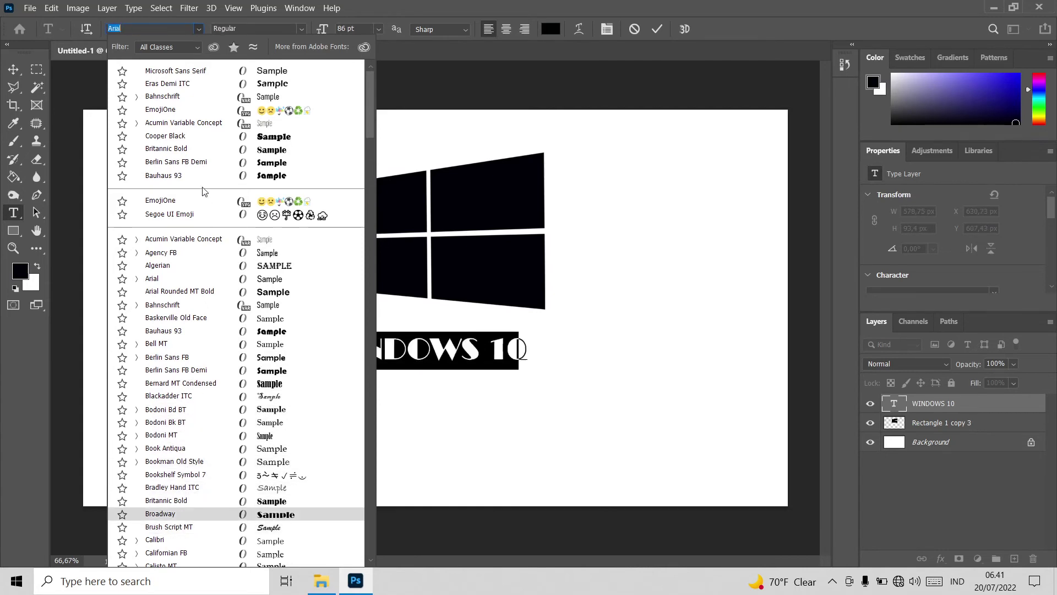
left_click(188, 72)
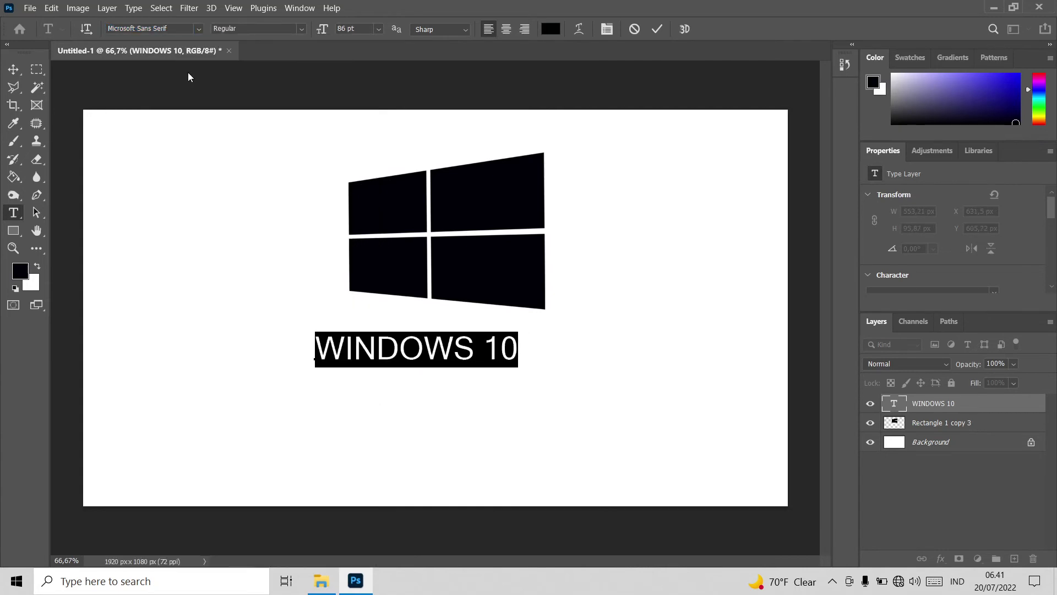
left_click(656, 30)
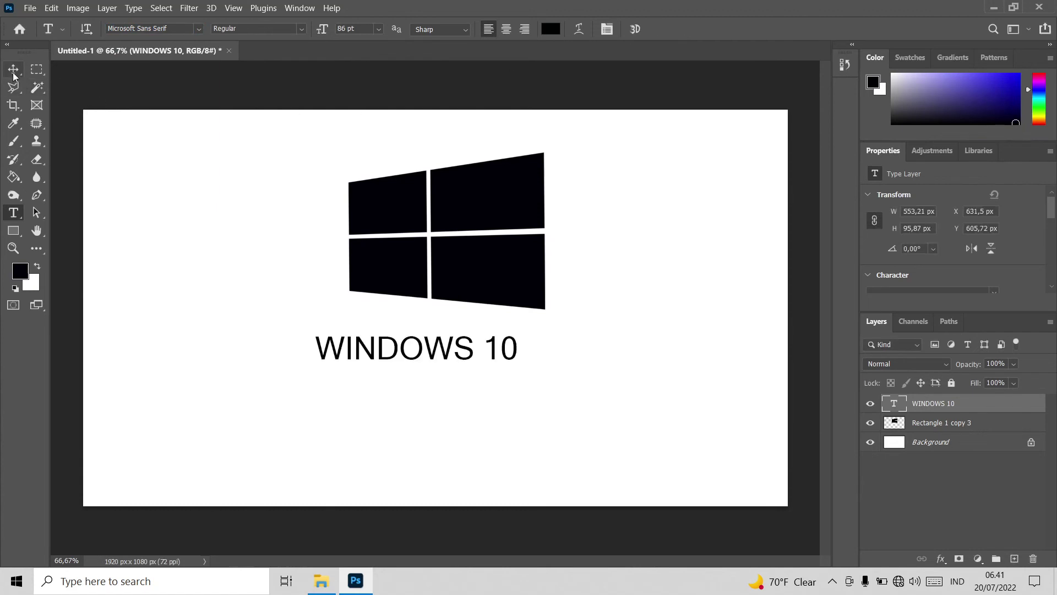
Scale the WINDOWS 10 text about 129% to roughly 720 × 125 px.
left_click(13, 72)
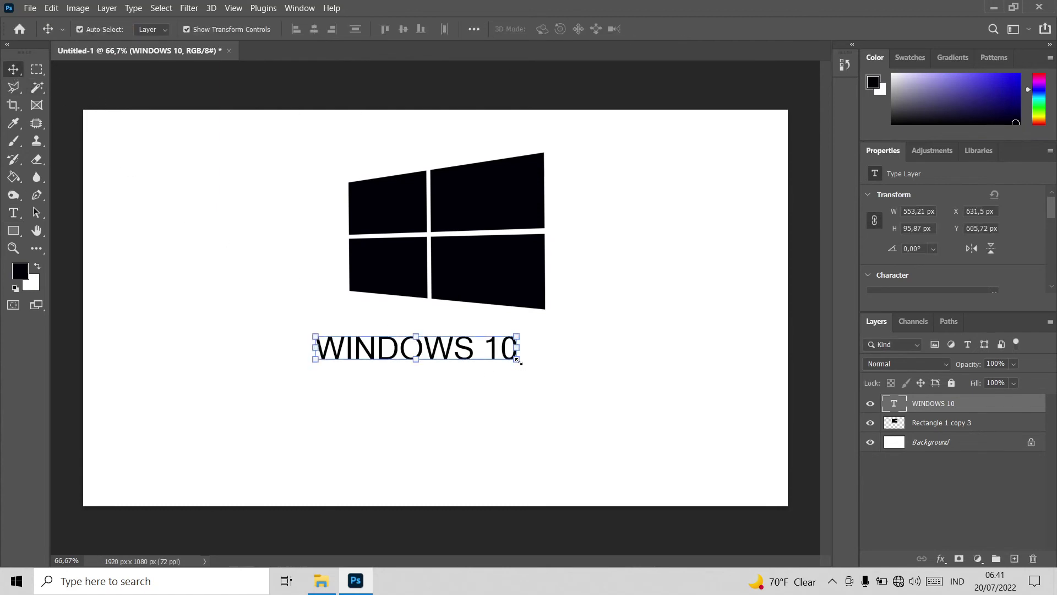
left_click_drag(518, 361, 578, 384)
left_click(681, 28)
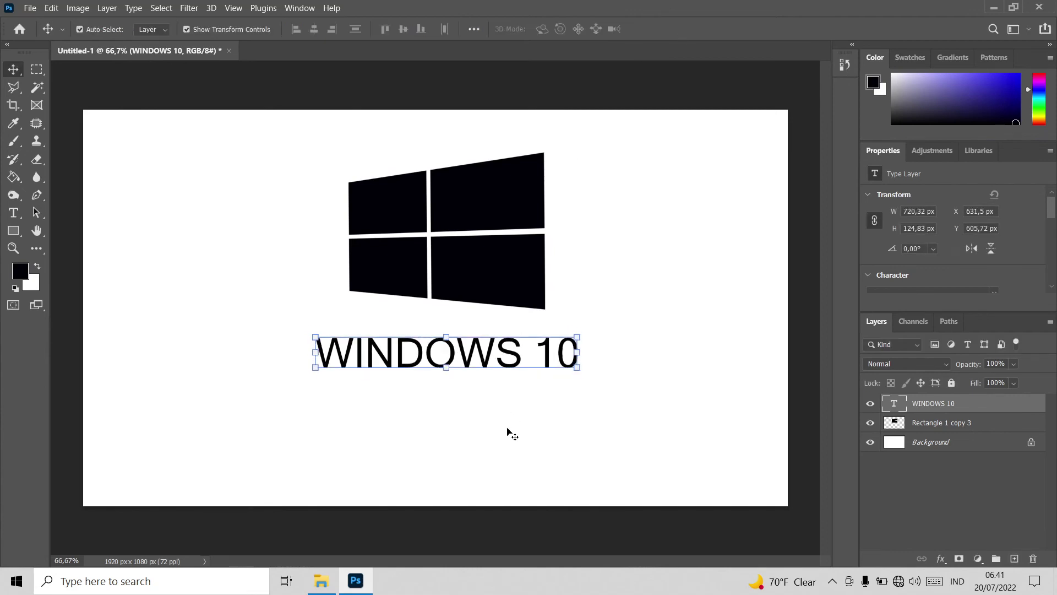
left_click(620, 385)
Move the logo to X 722, Y 111, centred directly above the WINDOWS 10 text.
scroll(616, 345, "down", 1)
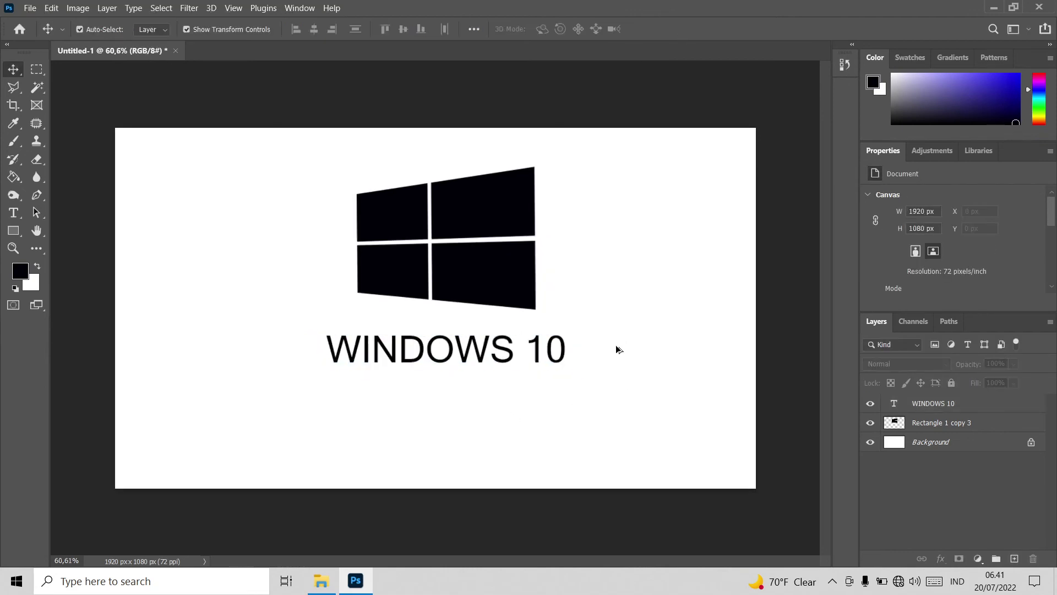
scroll(613, 360, "down", 4)
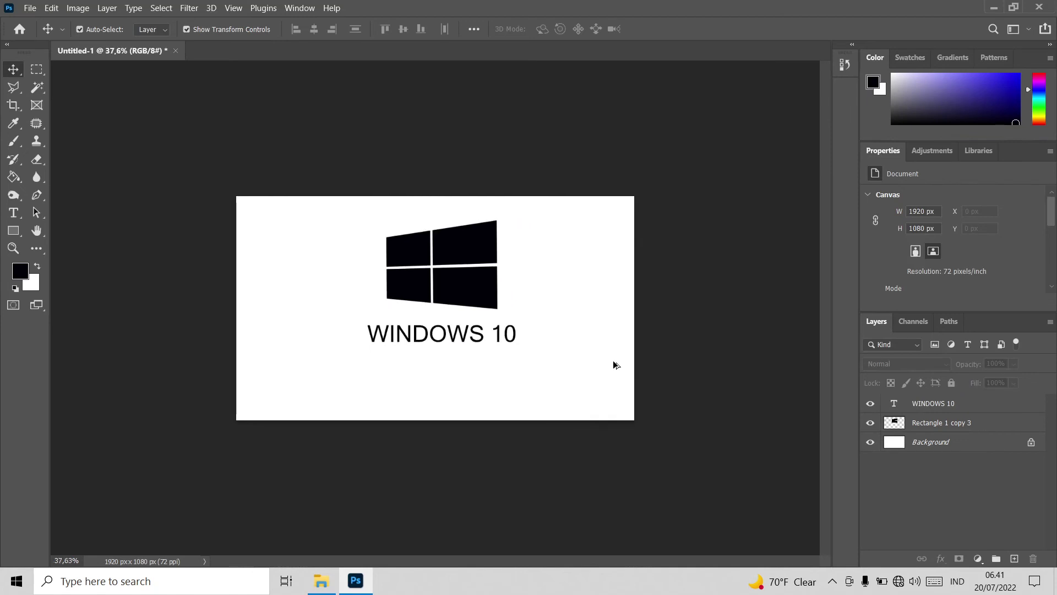
scroll(616, 365, "up", 3)
left_click_drag(478, 277, 468, 275)
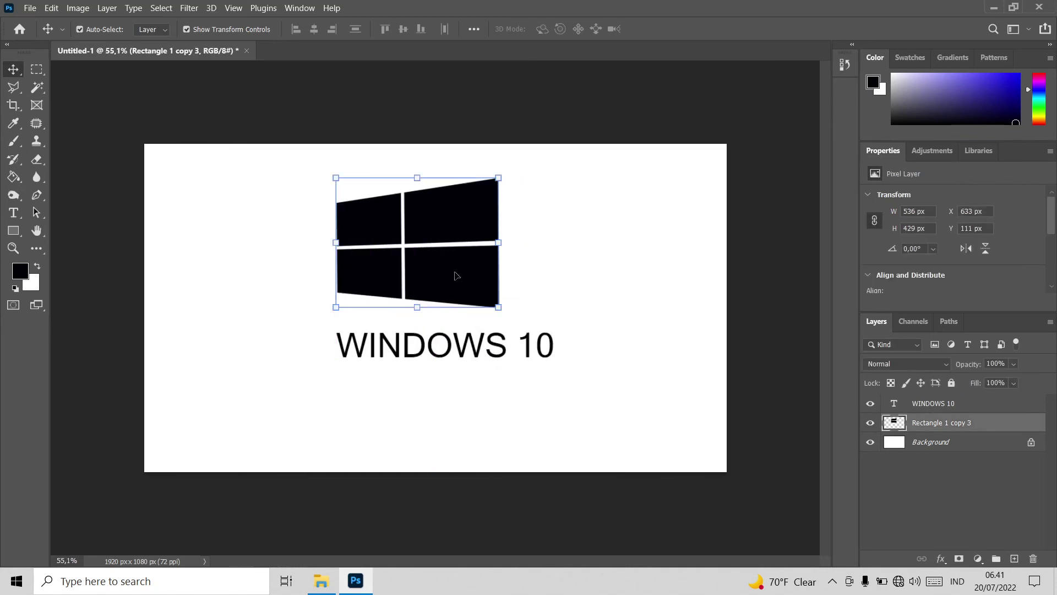
left_click(578, 307)
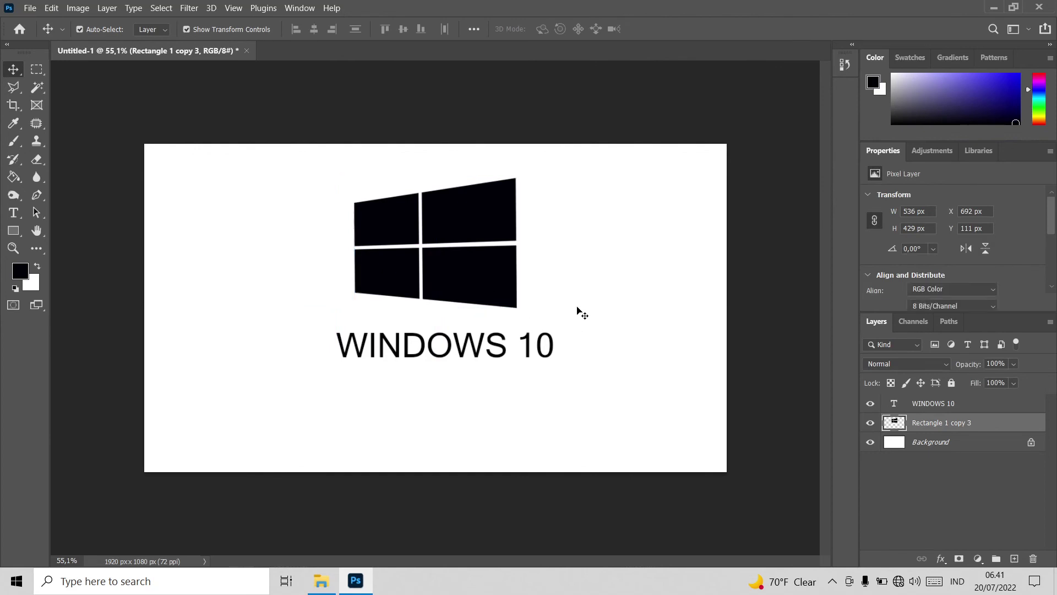
left_click_drag(472, 277, 488, 277)
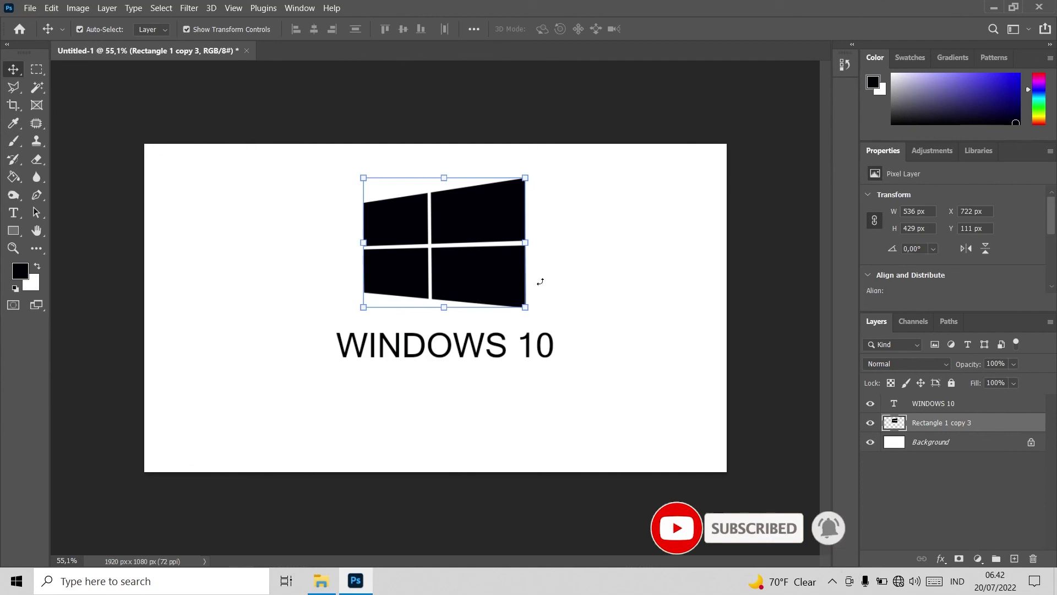
left_click(832, 581)
left_click(730, 379)
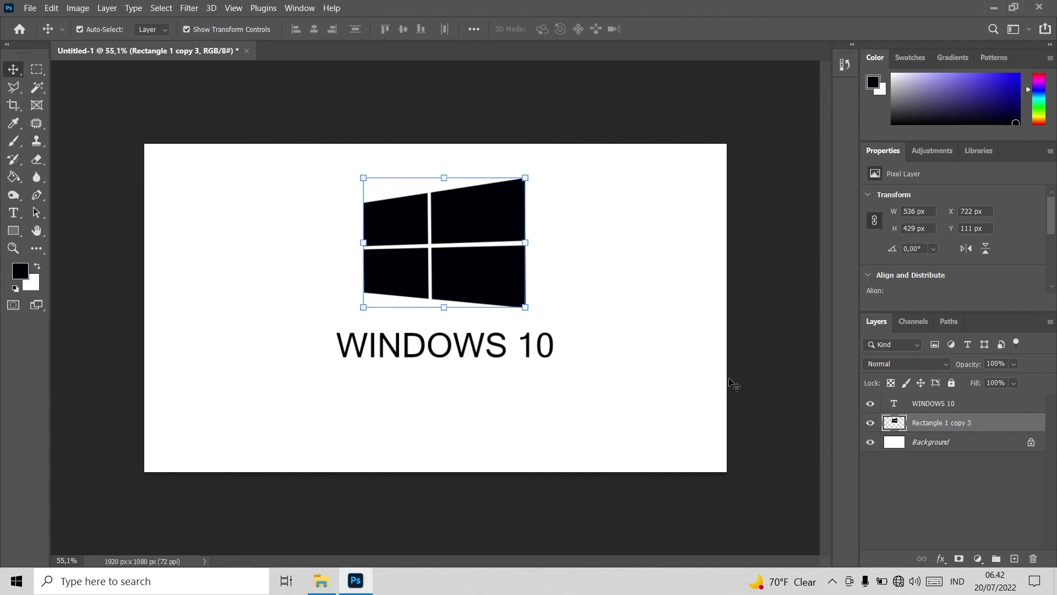